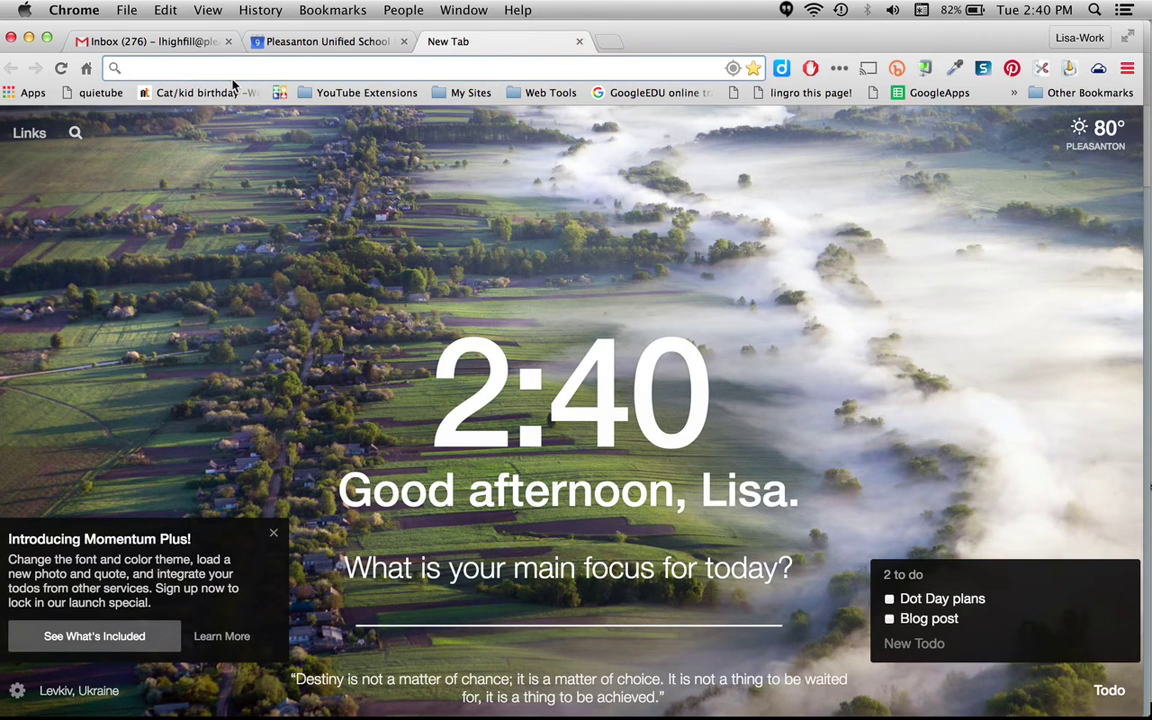
Search Google for 'adobe spark' and open the spark.adobe.com result.
click(199, 67)
text(adobe)
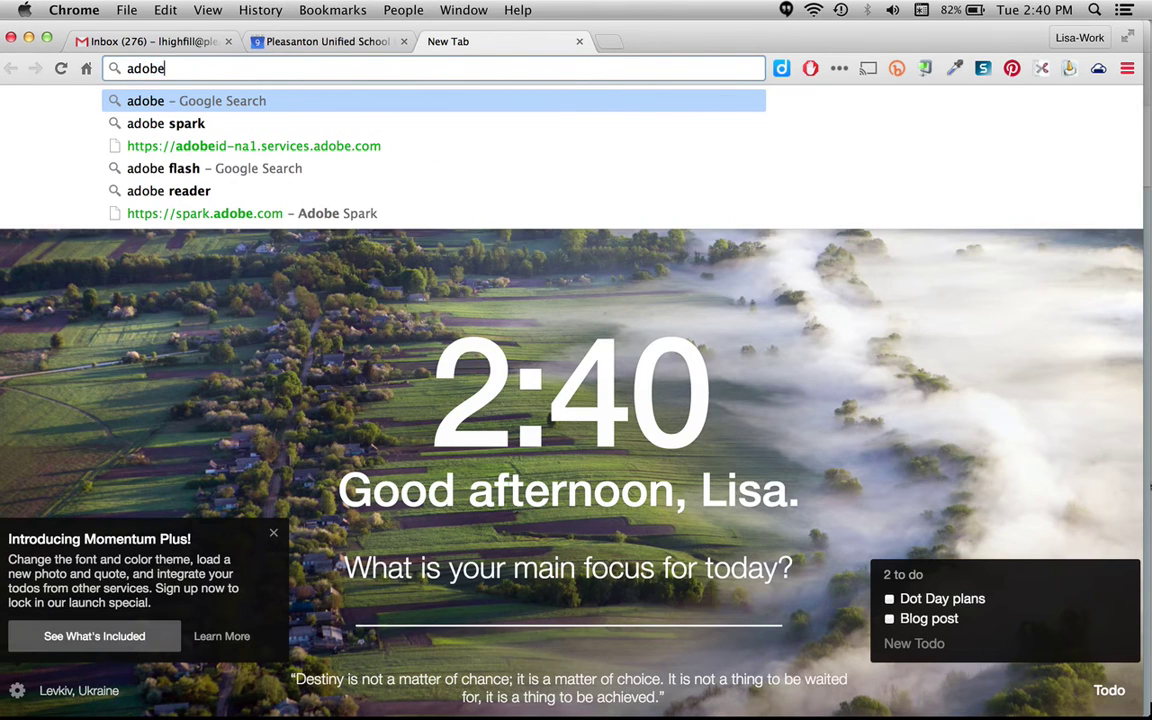
text( spa)
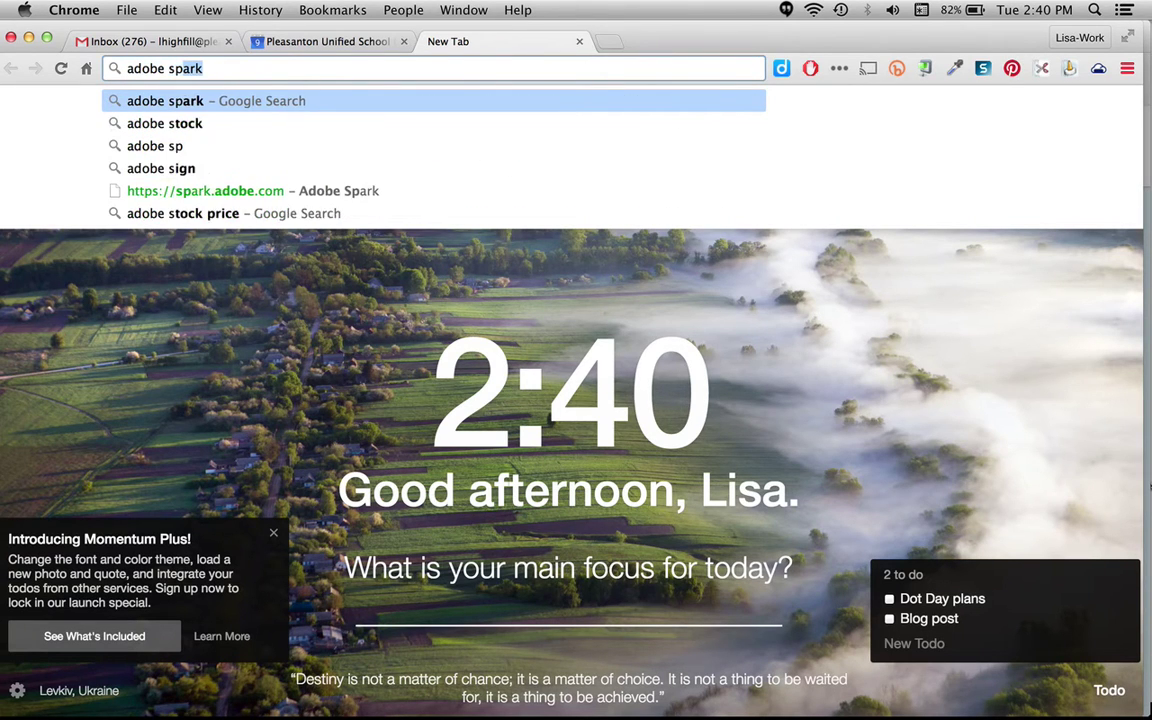
text(rk)
key(Return)
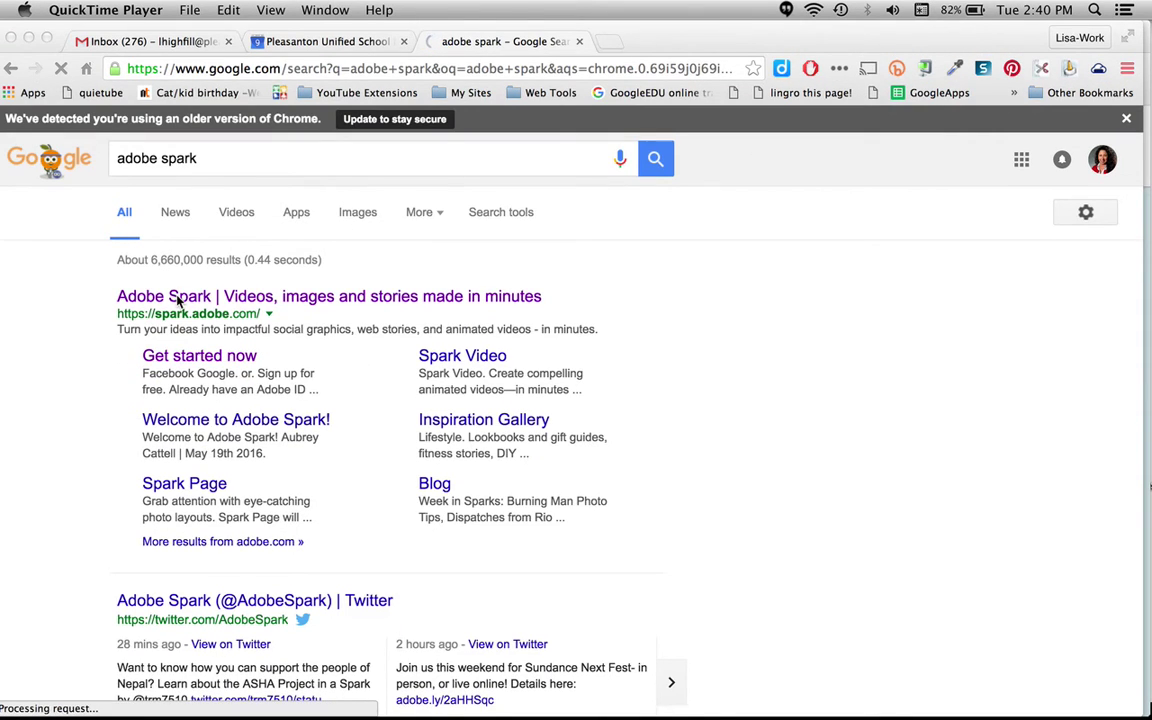
click(178, 299)
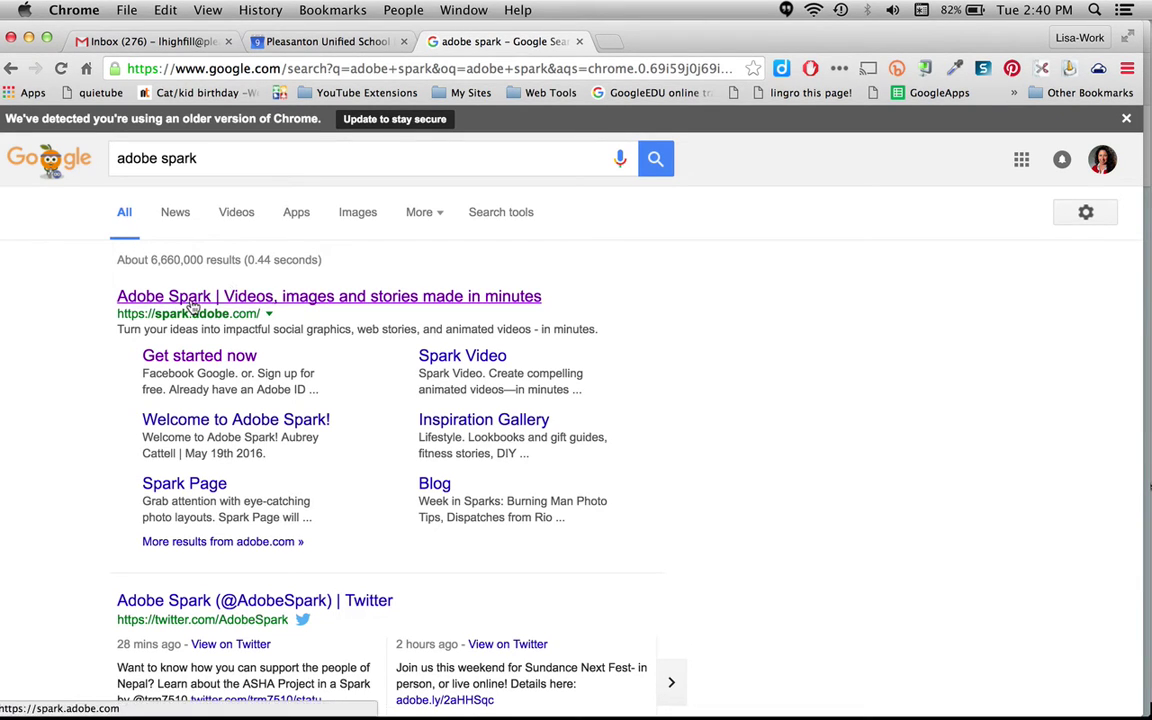
click(197, 304)
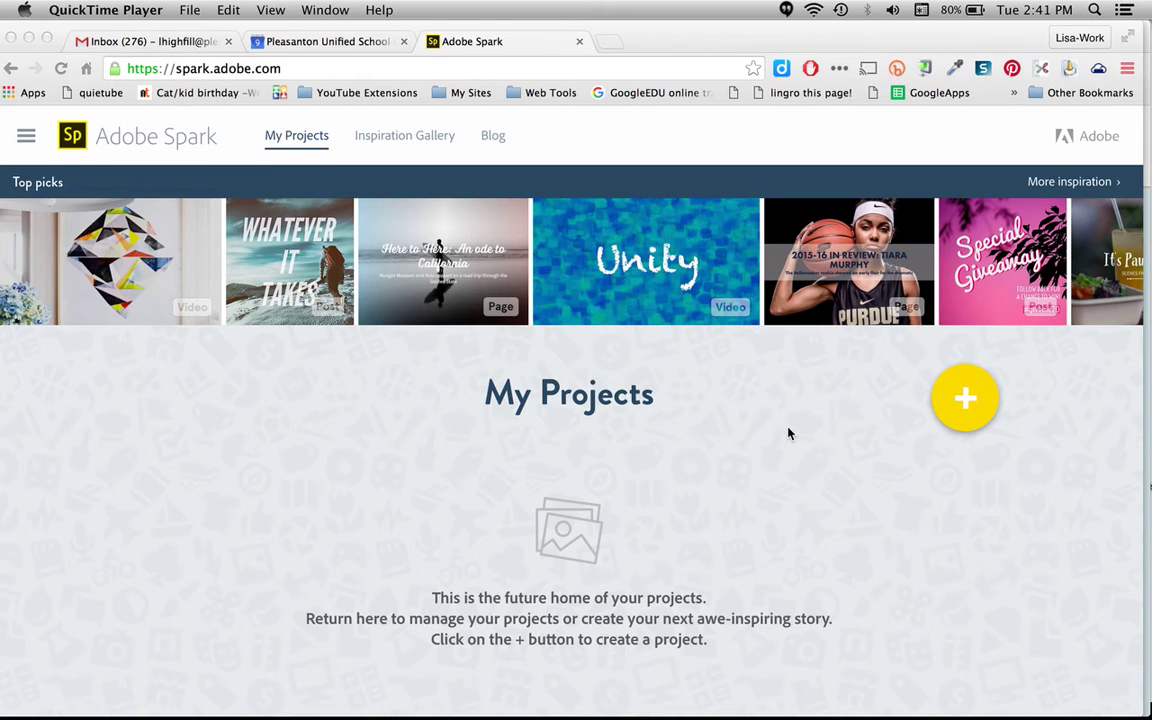
Start a new Post and enter the quote 'Be a creator, not an assigner'.
click(966, 400)
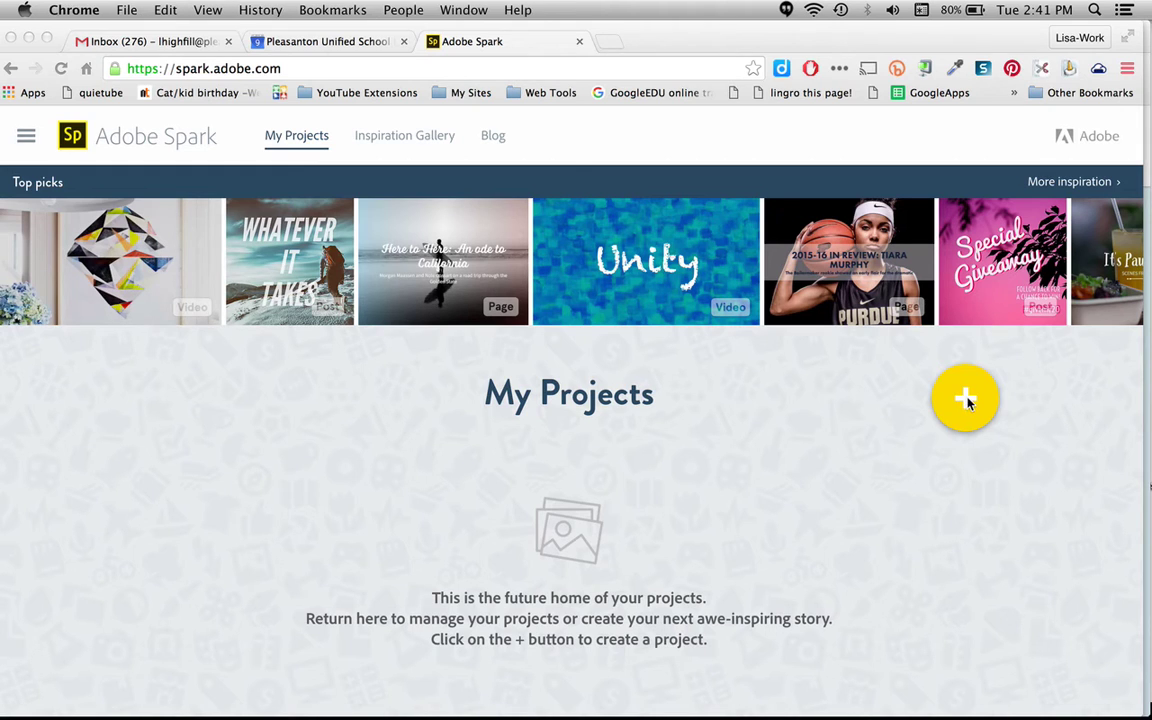
click(966, 400)
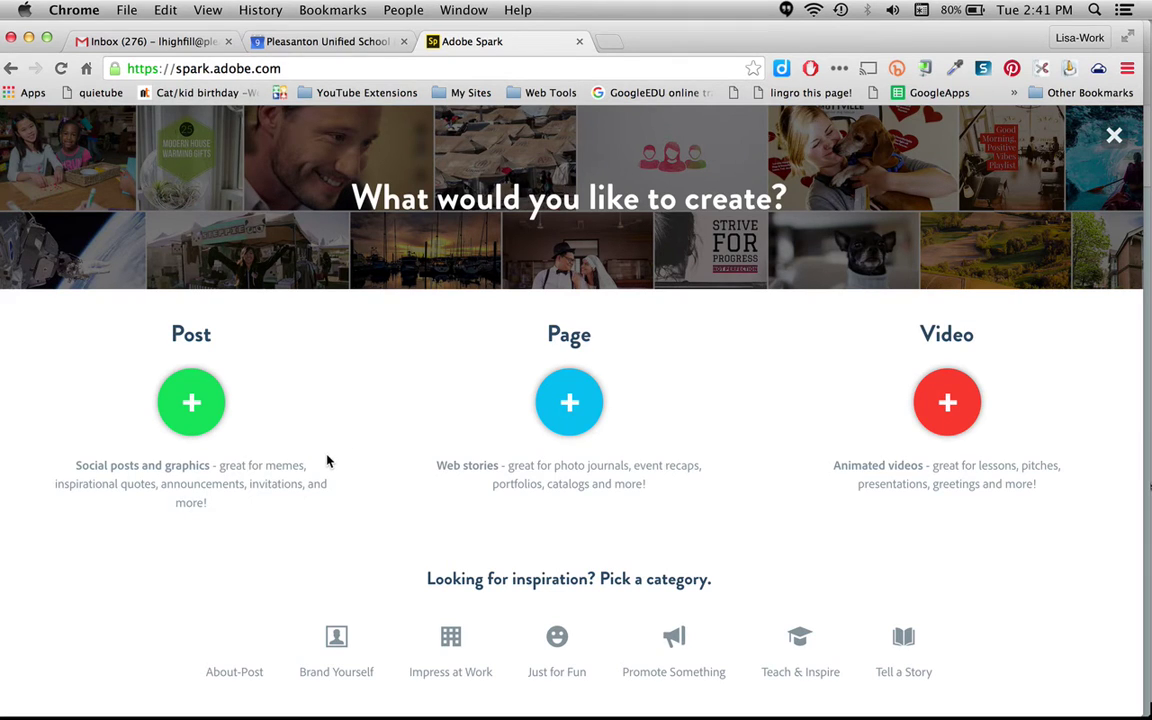
click(193, 400)
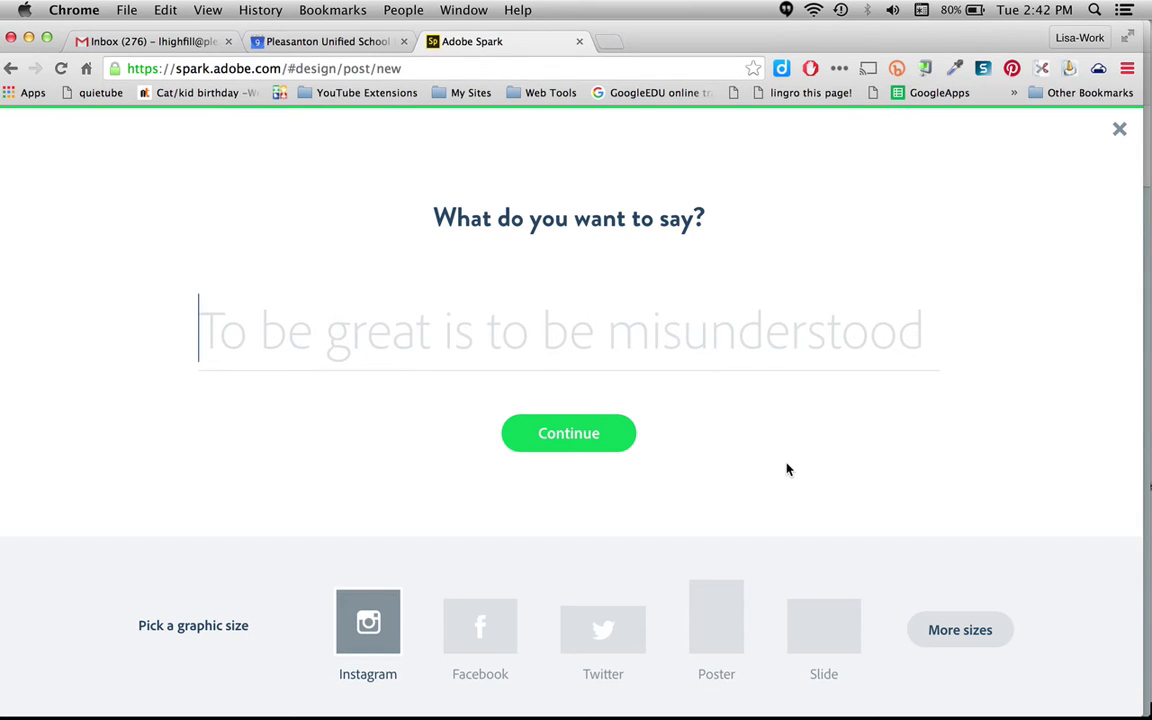
text(Be)
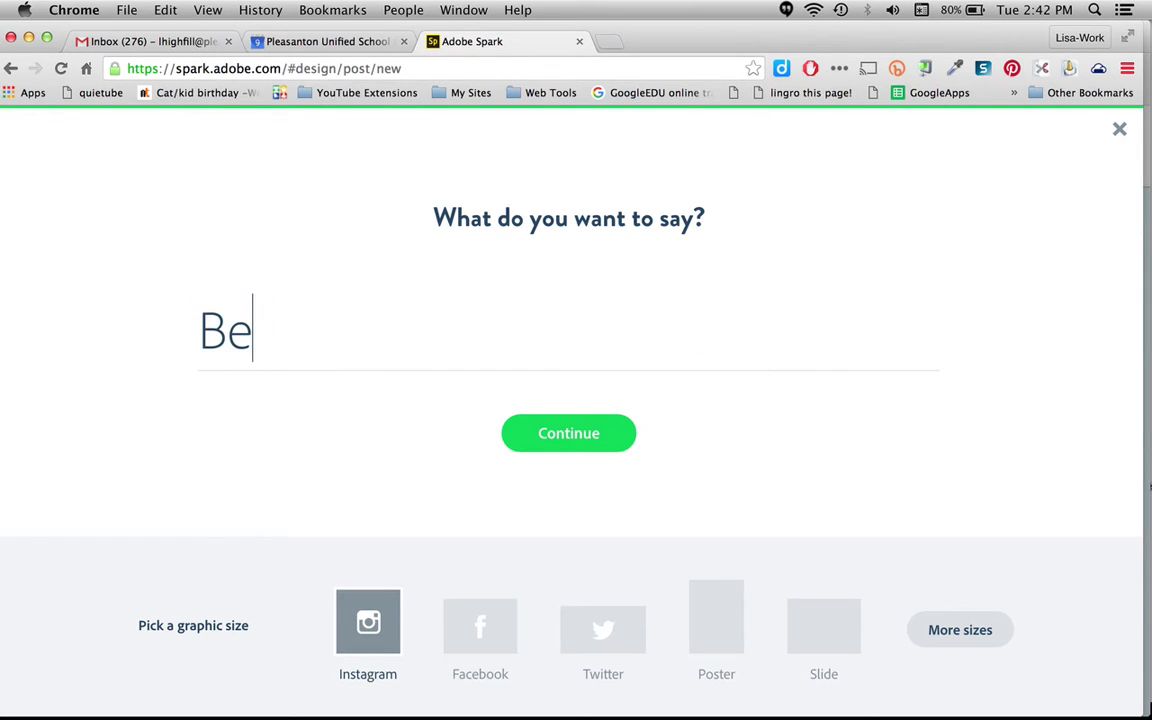
text( a creat)
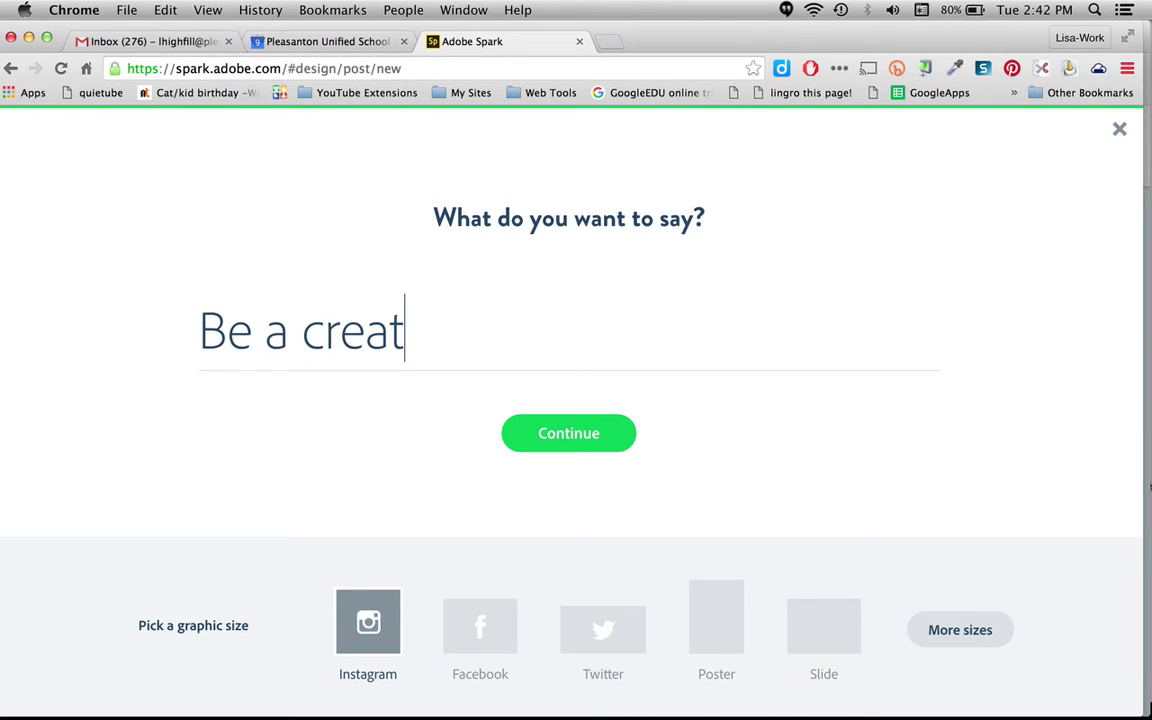
text(or, )
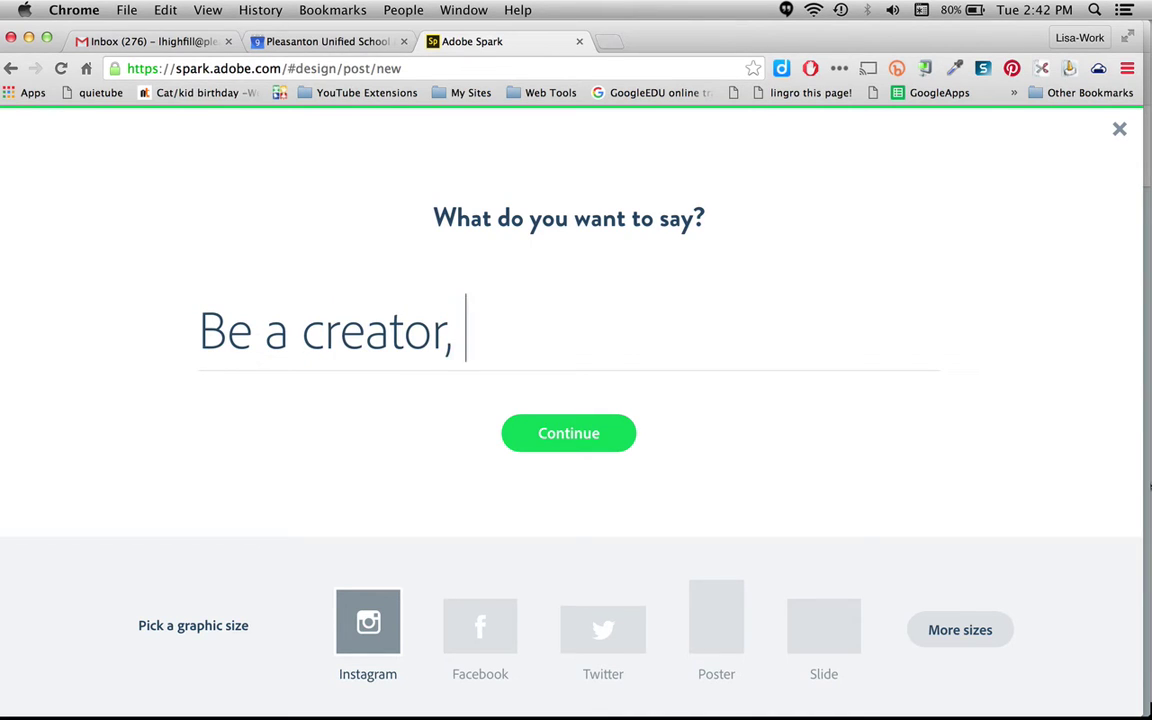
text(not an assi)
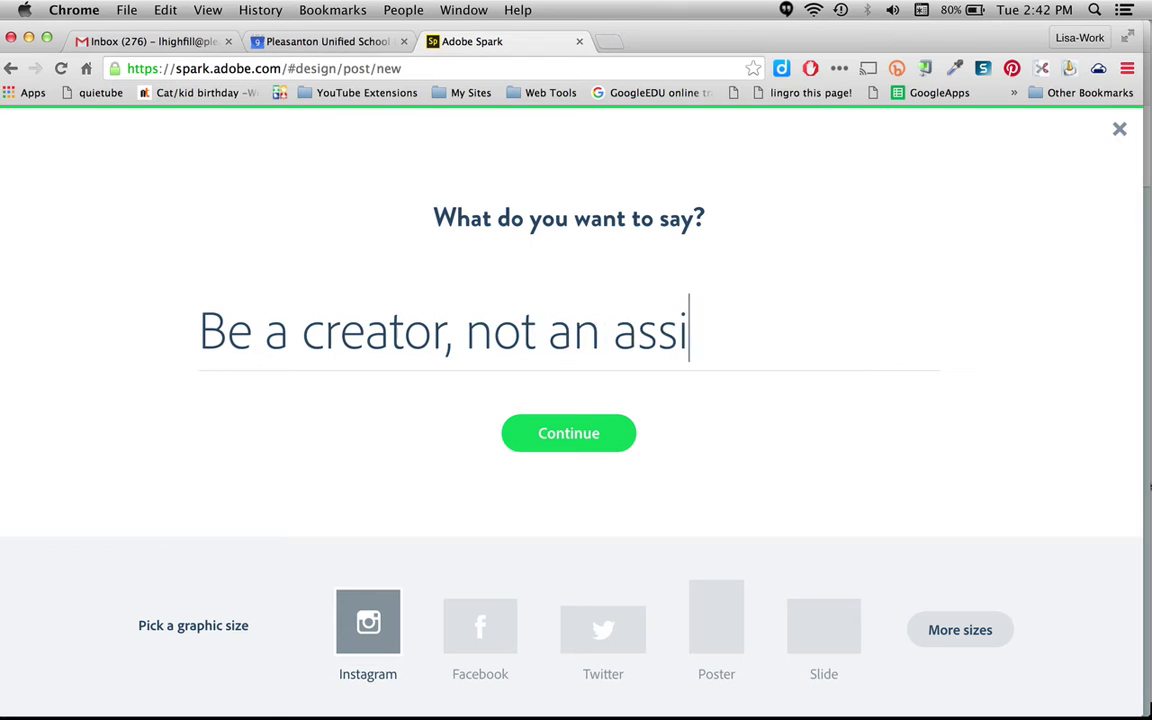
text(gner)
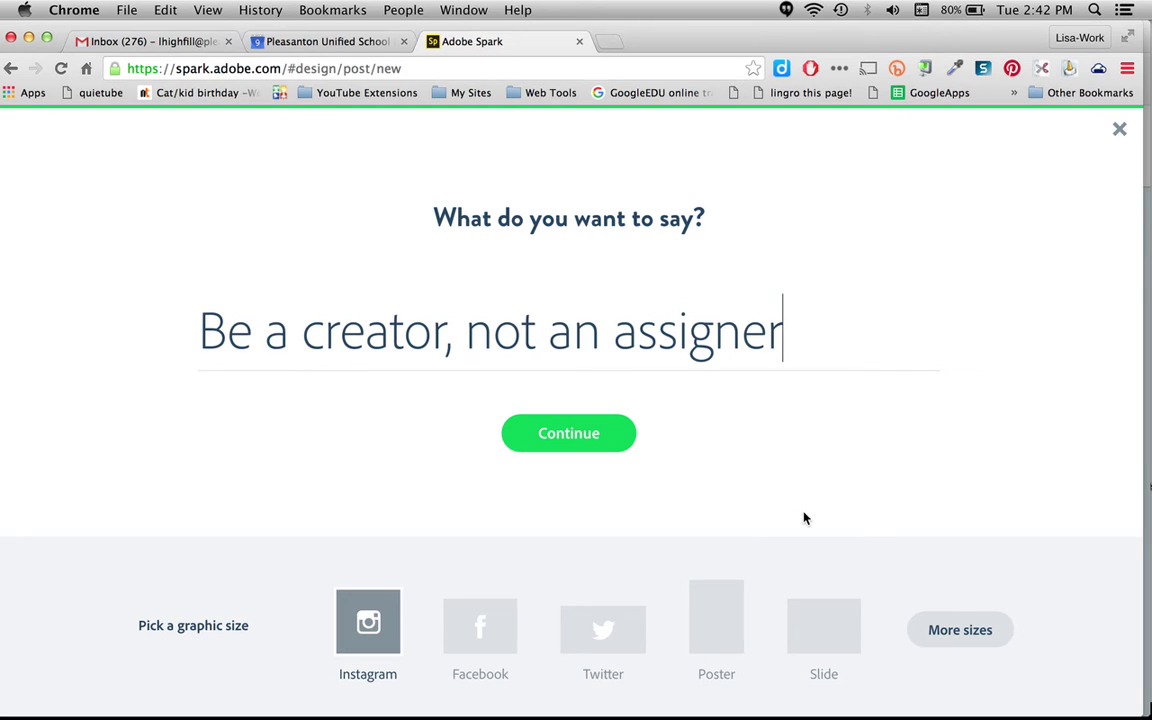
Generate the design and try Save the Date, Back to School and Relaxation themes before applying COSTIN.
click(578, 438)
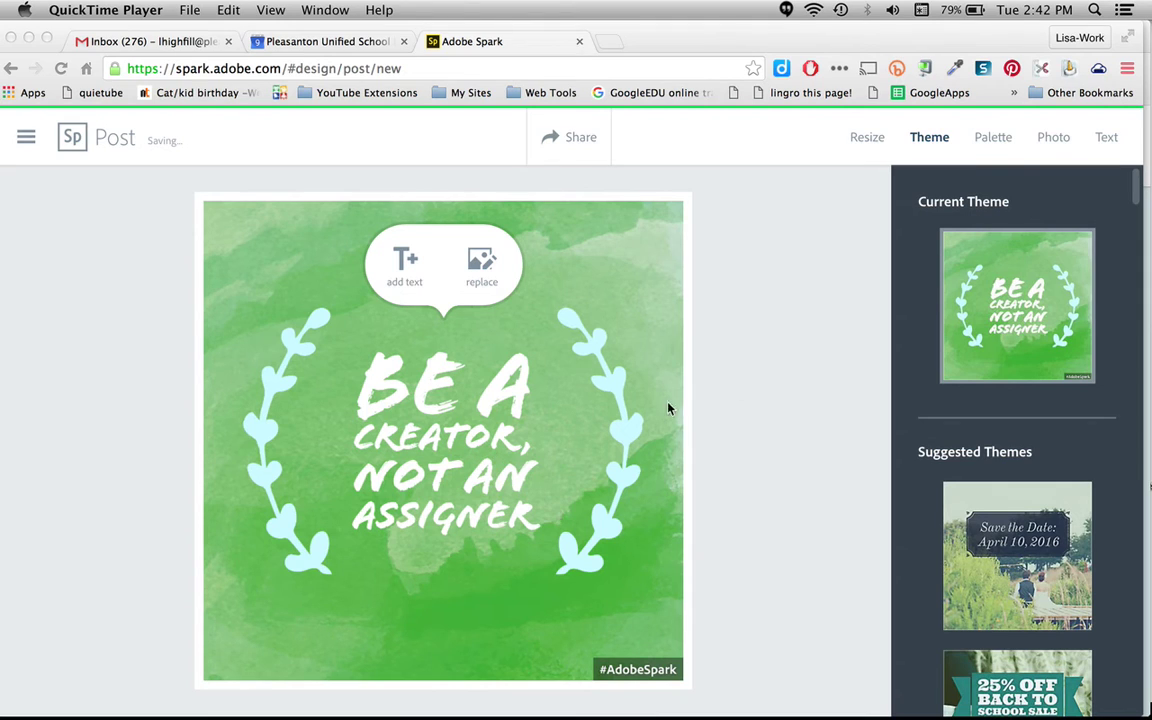
scroll(1023, 406, down, 4)
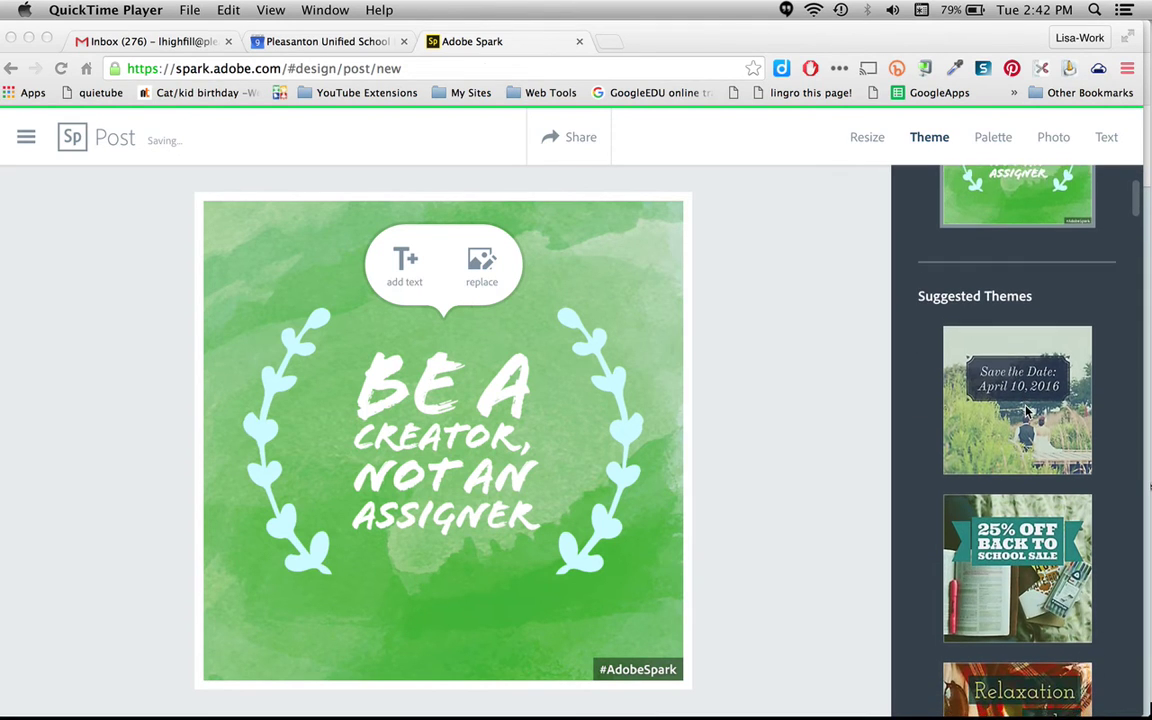
click(1025, 408)
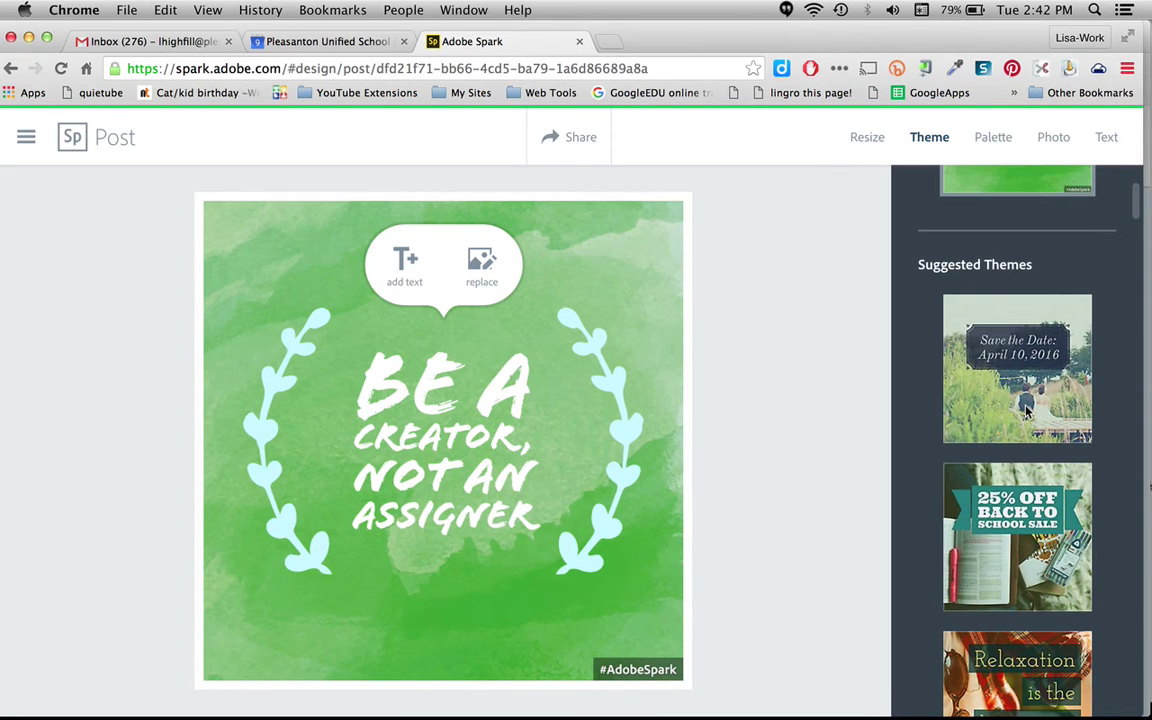
click(1025, 410)
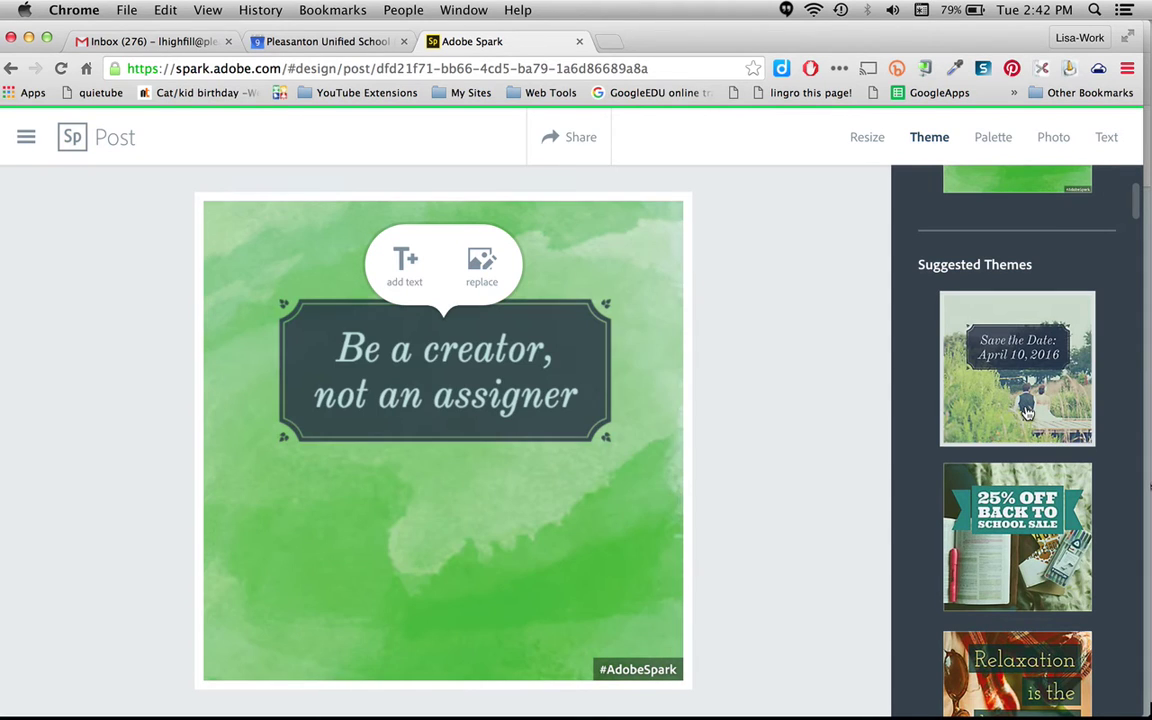
click(1041, 517)
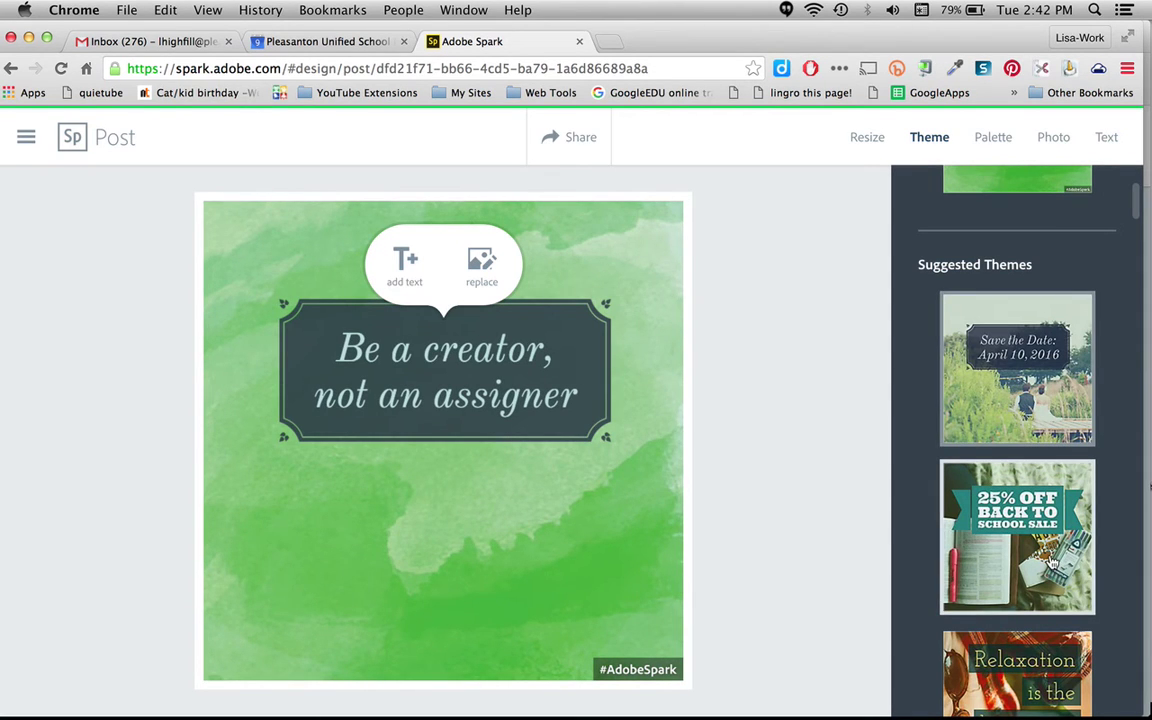
scroll(1040, 500, down, 4)
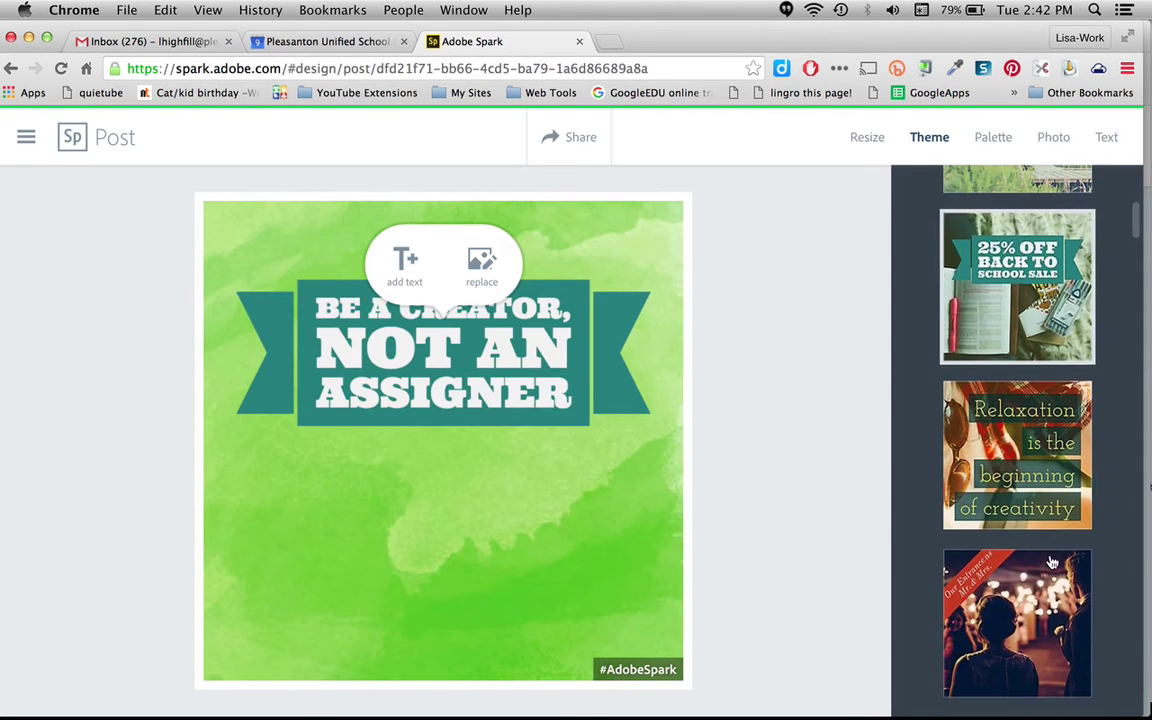
click(996, 459)
scroll(996, 459, down, 3)
click(996, 459)
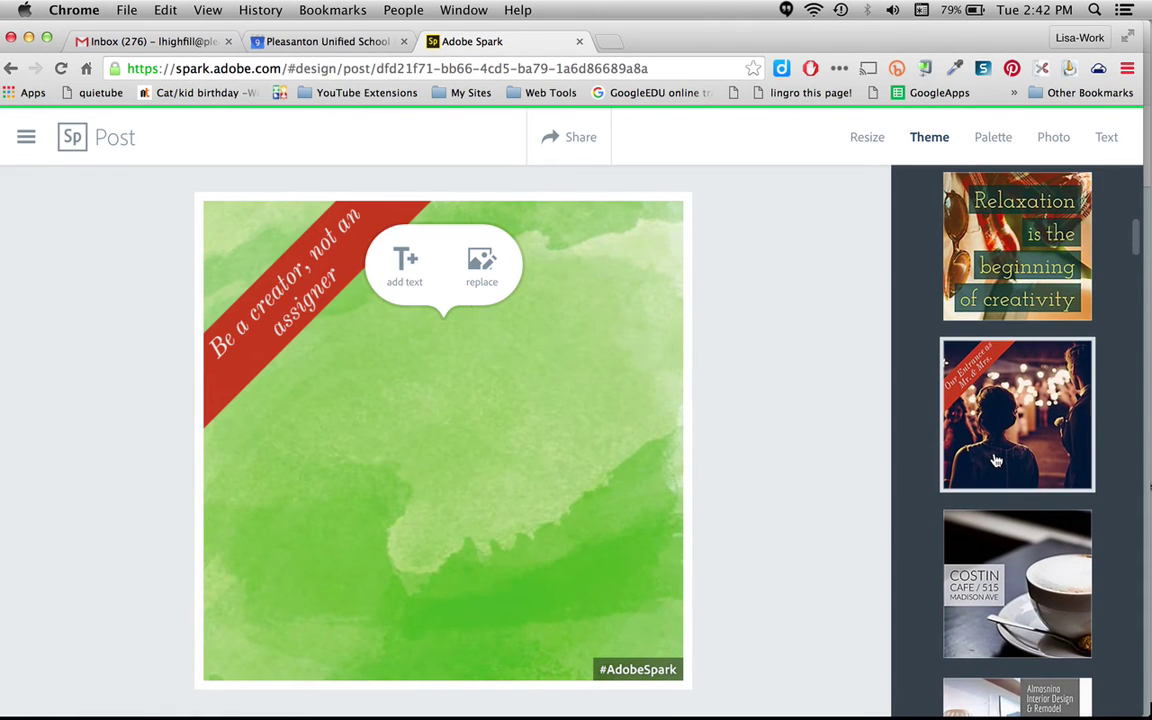
click(1010, 537)
scroll(1010, 537, down, 3)
scroll(1010, 537, down, 2)
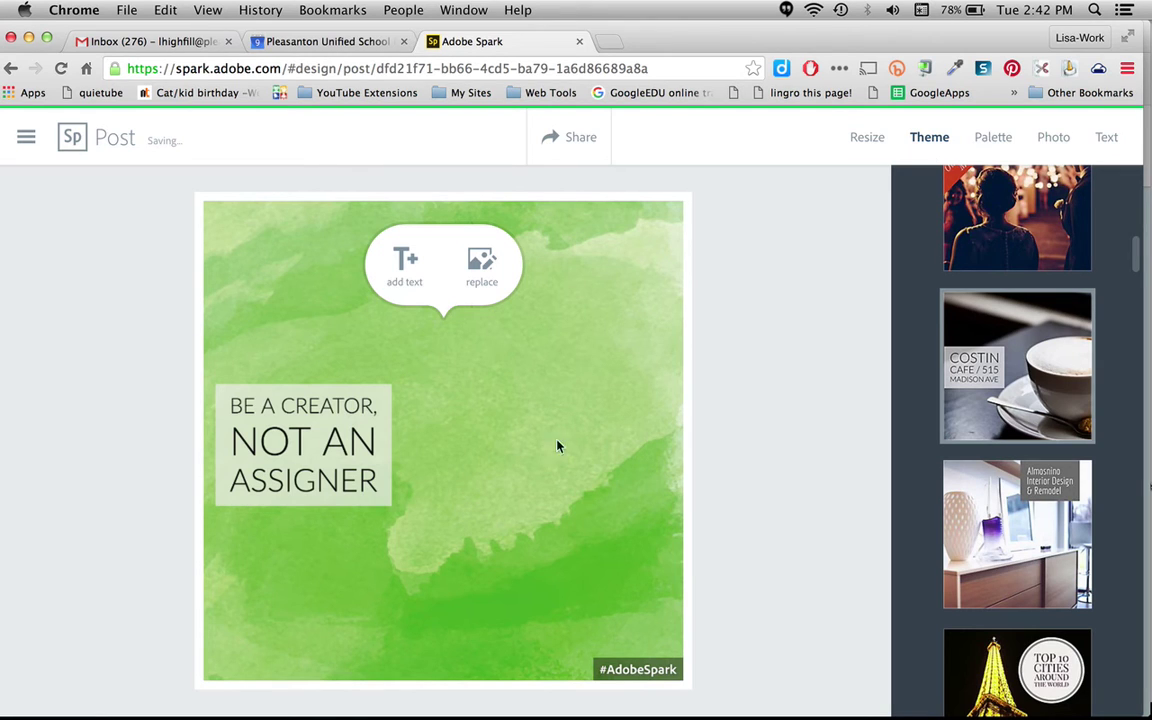
Search the background photos for 'creative'.
click(481, 265)
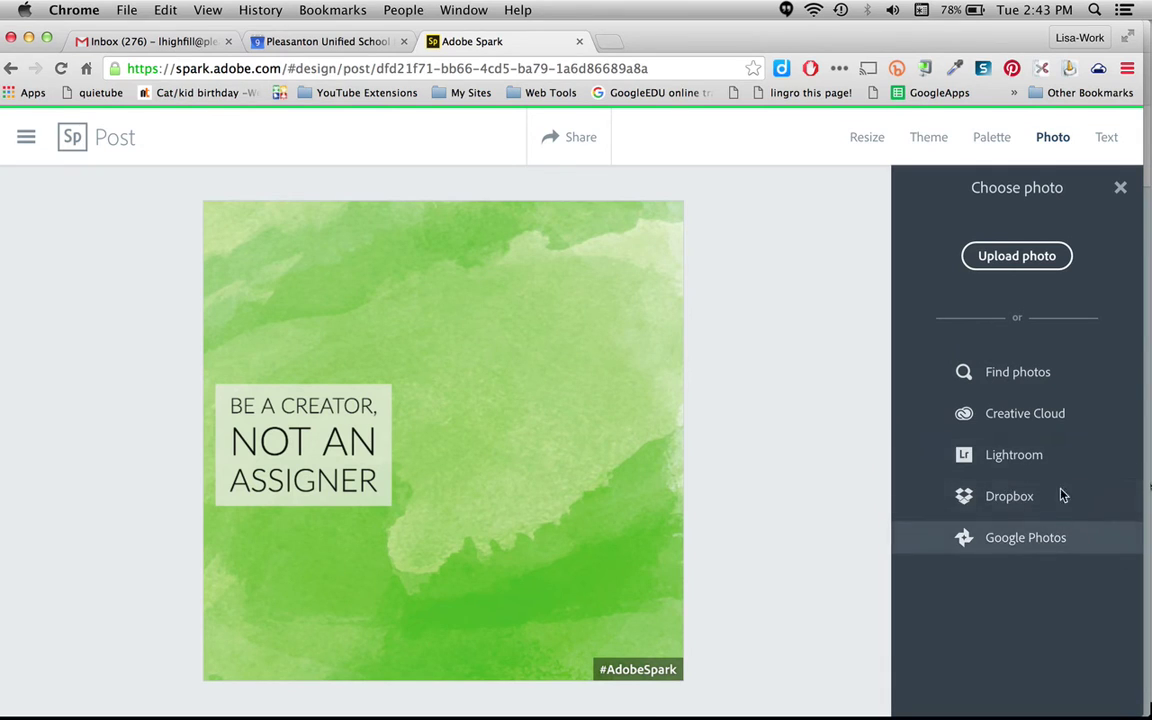
click(966, 374)
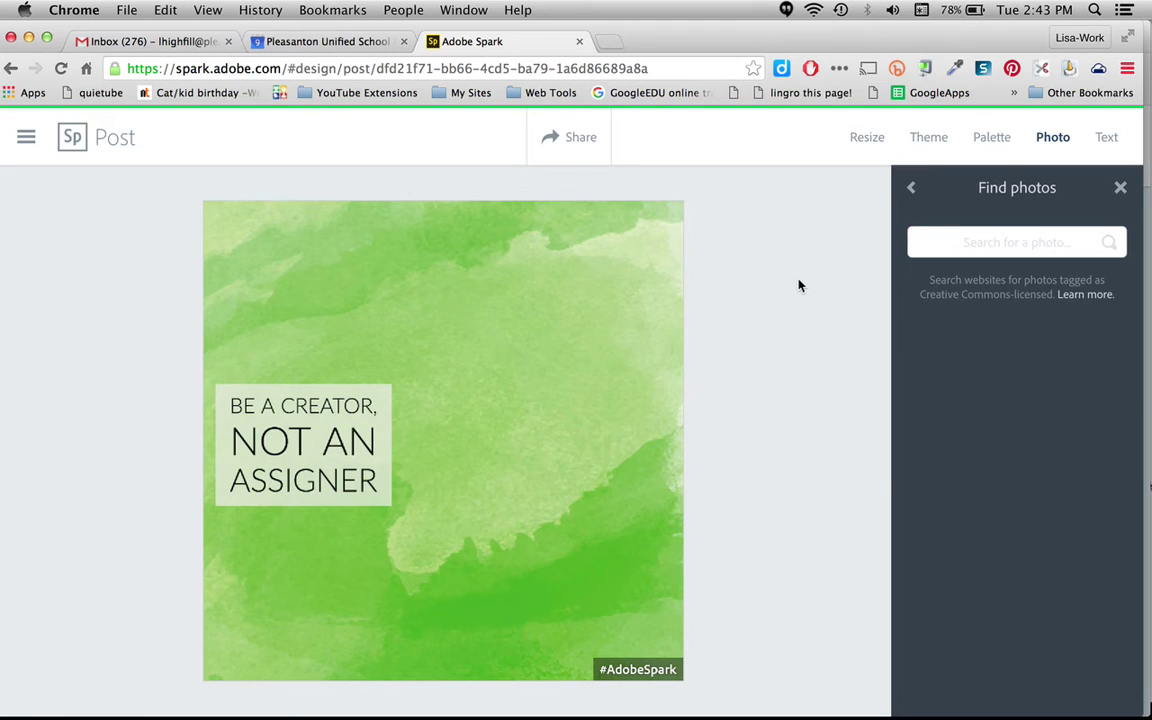
text(creative)
key(Return)
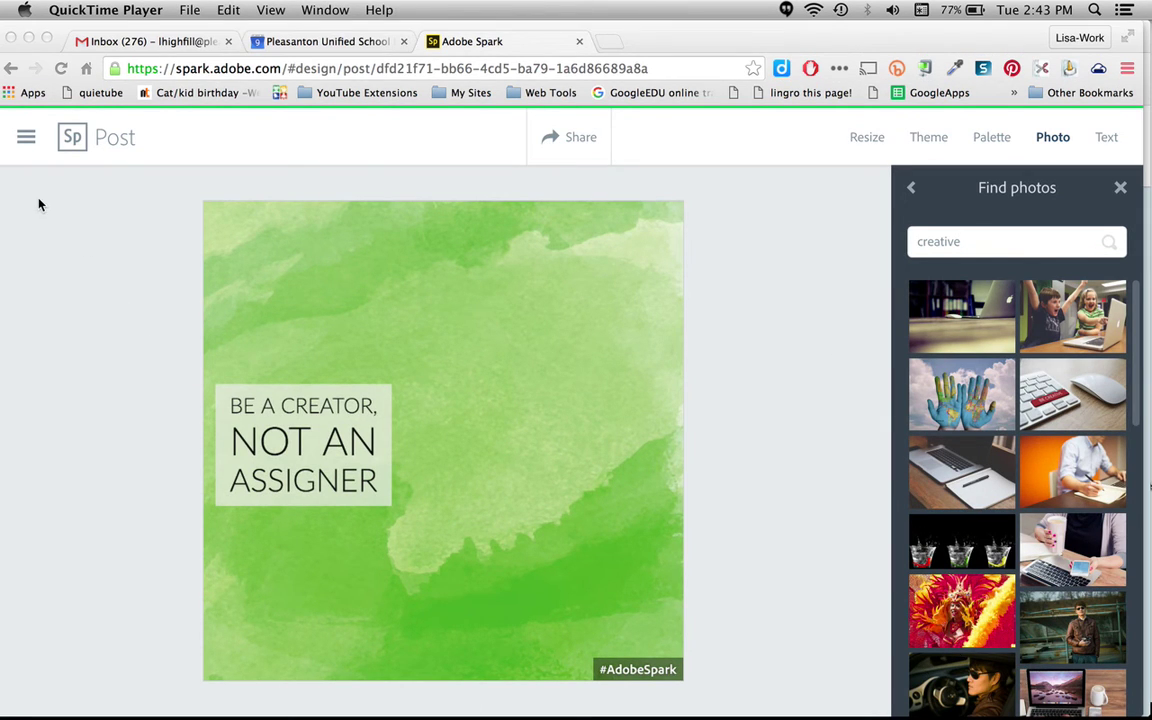
Try the world-map hands and clothespins photos, then set the paint-brushes photo as background.
click(947, 378)
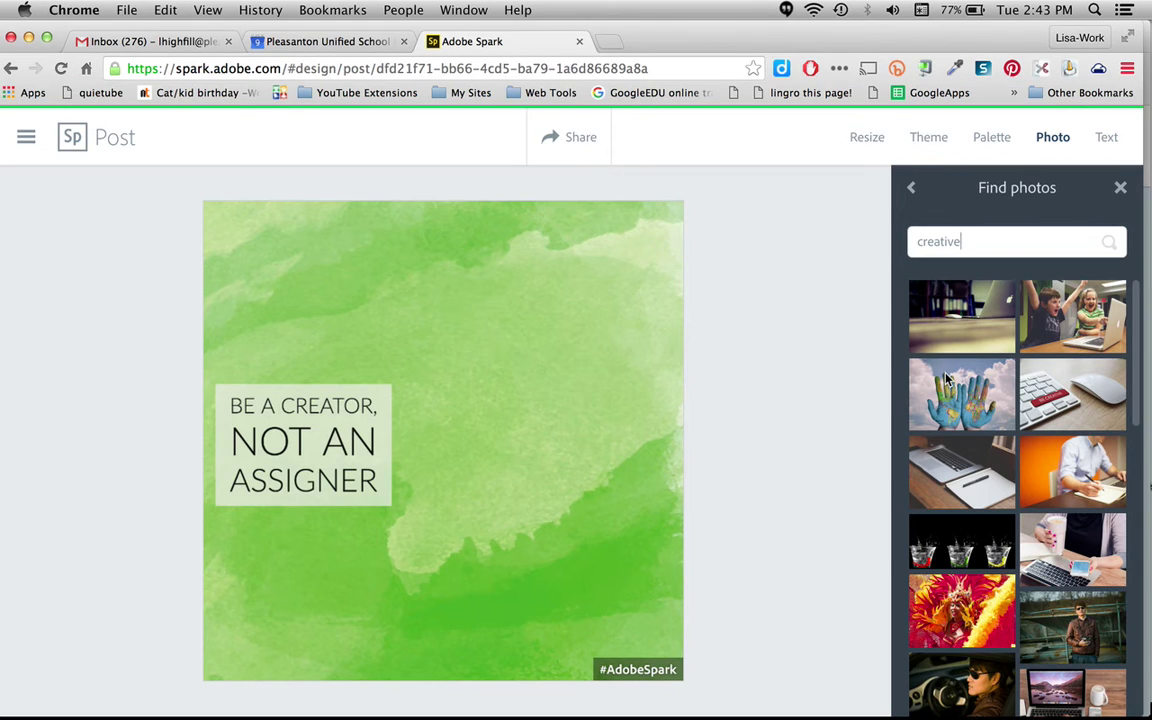
click(985, 405)
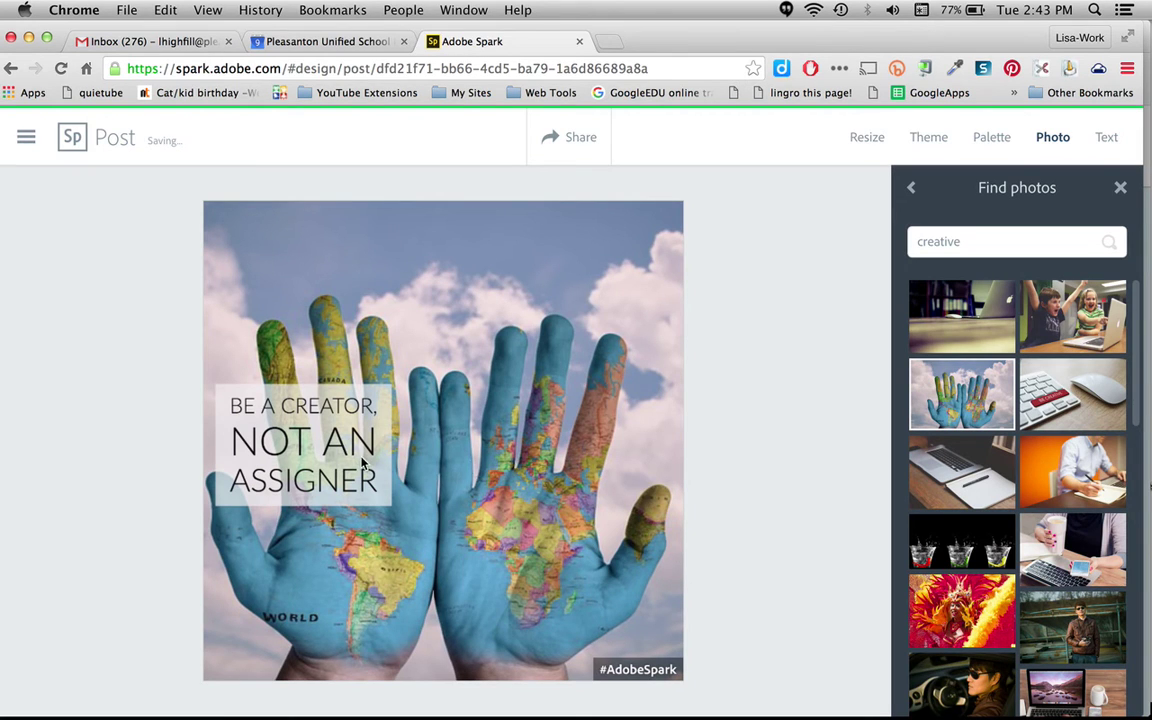
scroll(1083, 515, down, 10)
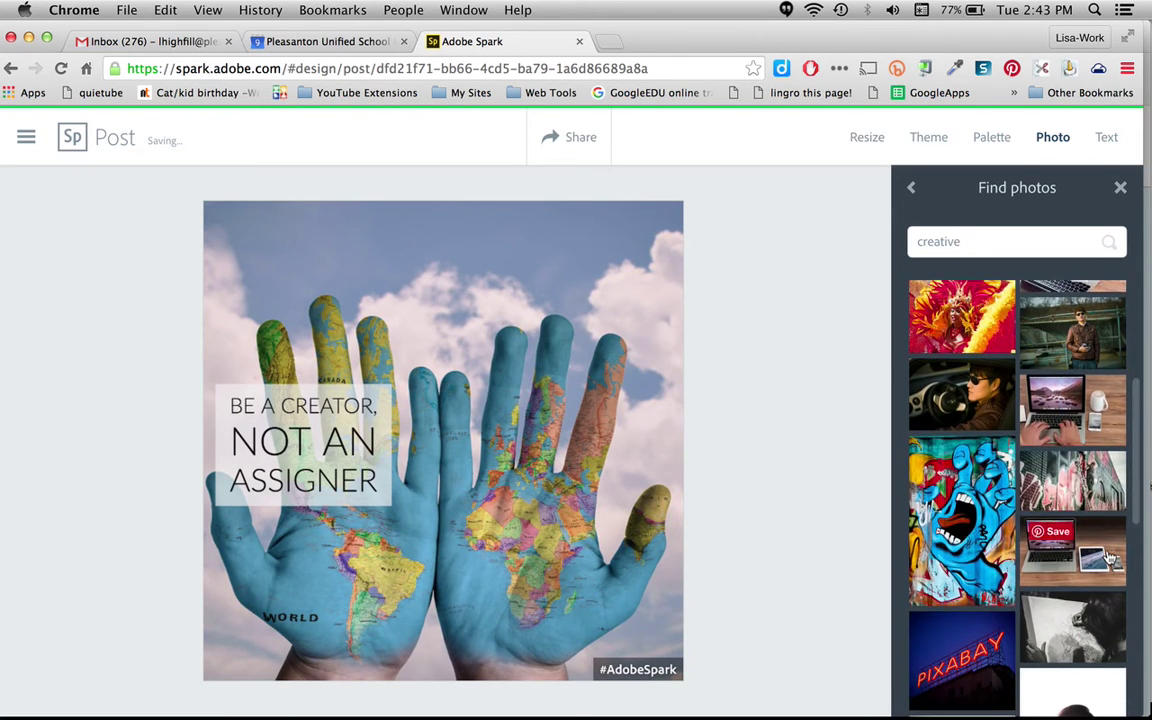
scroll(1108, 557, down, 10)
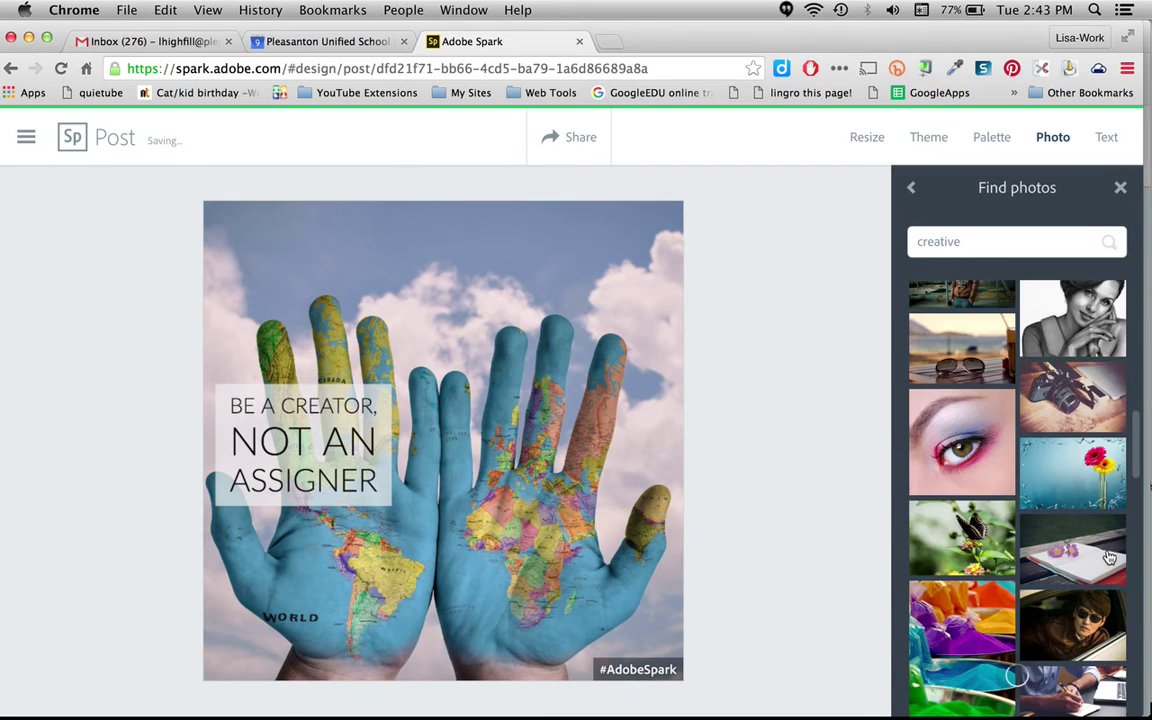
scroll(1108, 557, down, 2)
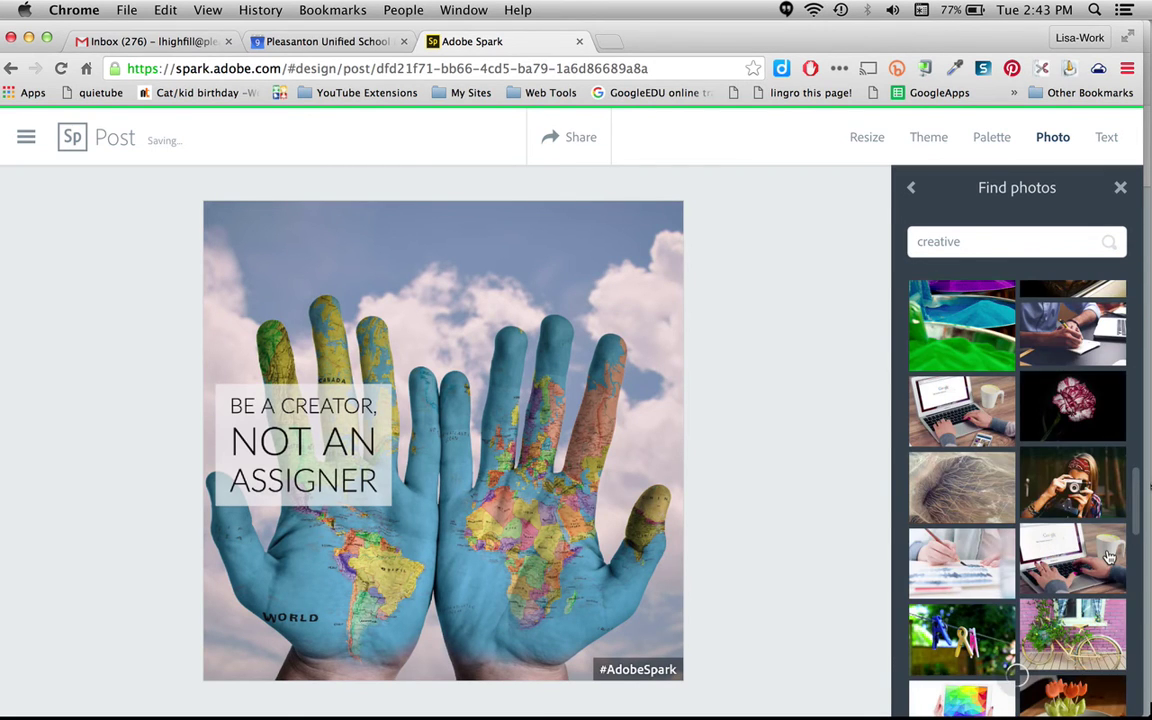
scroll(1108, 556, down, 3)
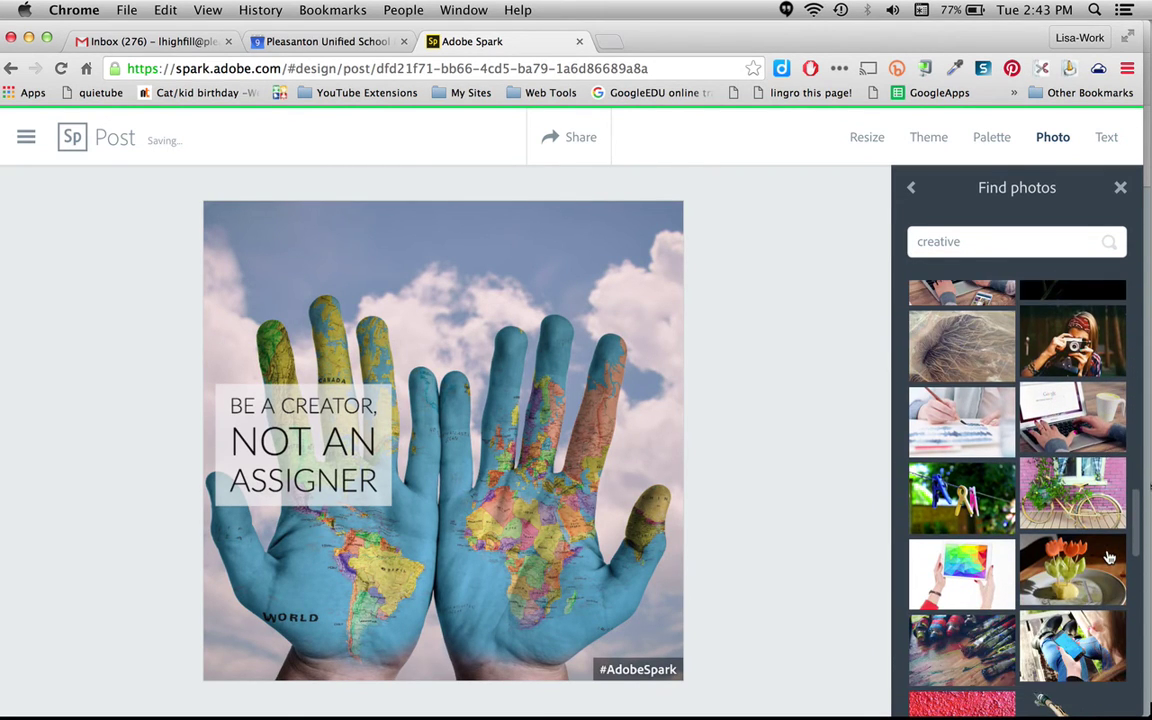
scroll(1108, 556, down, 2)
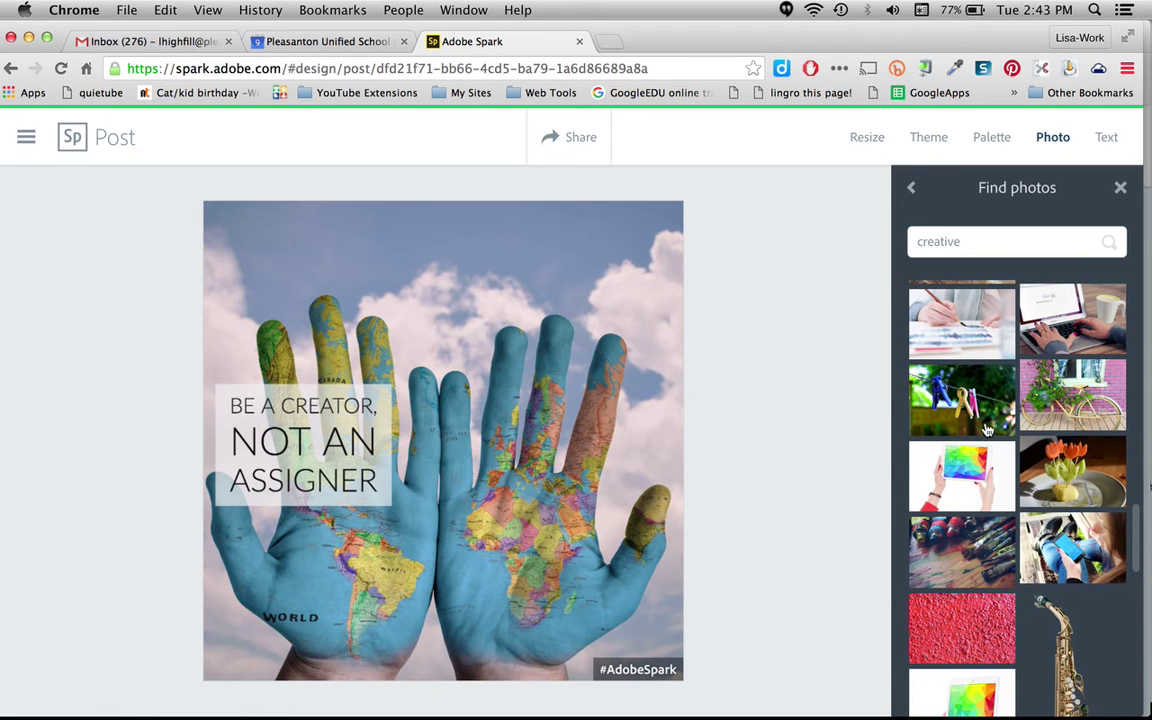
click(985, 428)
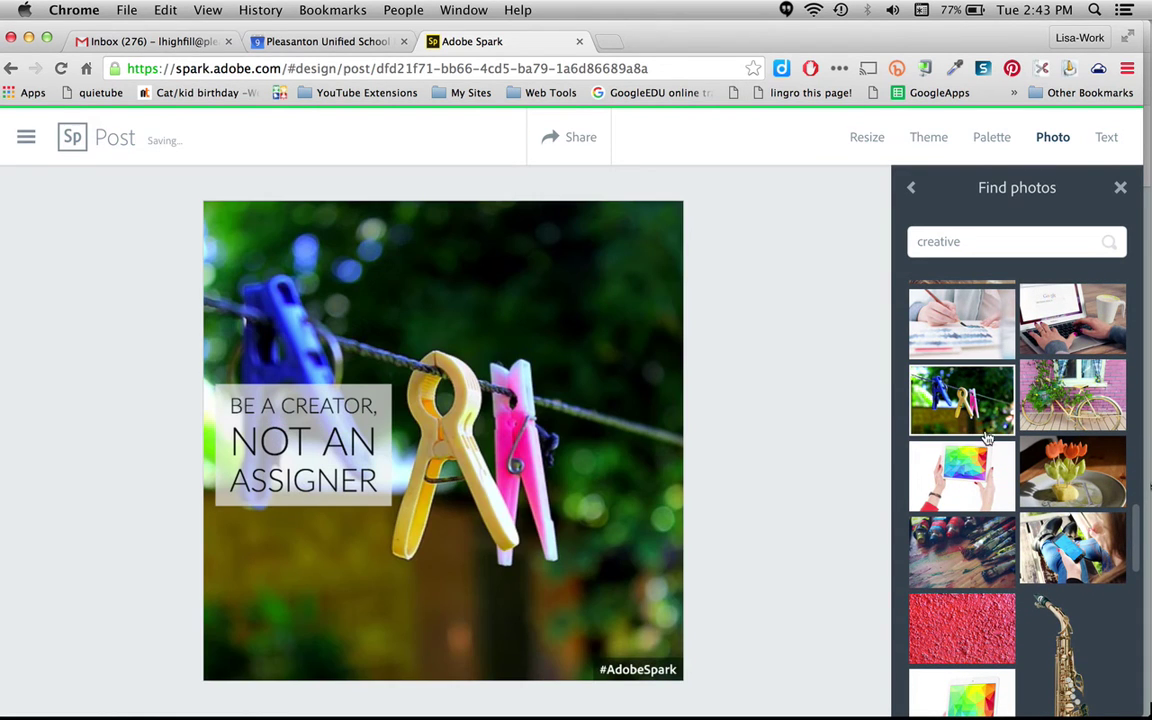
scroll(1043, 590, down, 2)
scroll(1043, 590, down, 3)
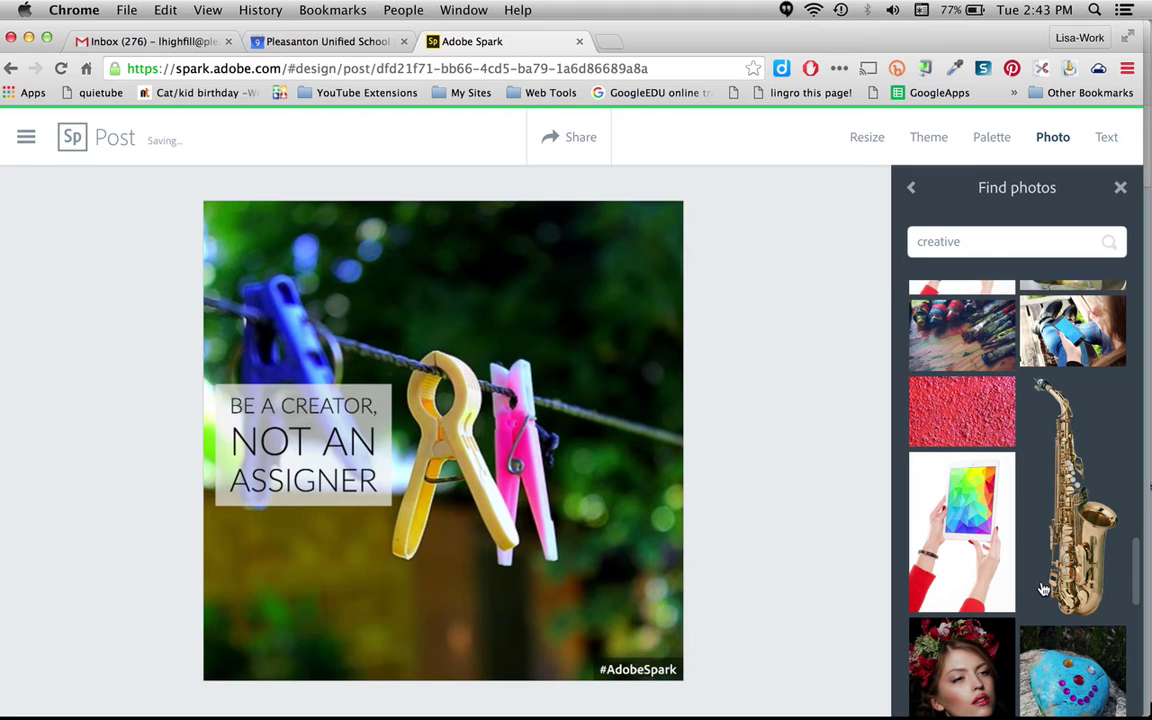
click(970, 340)
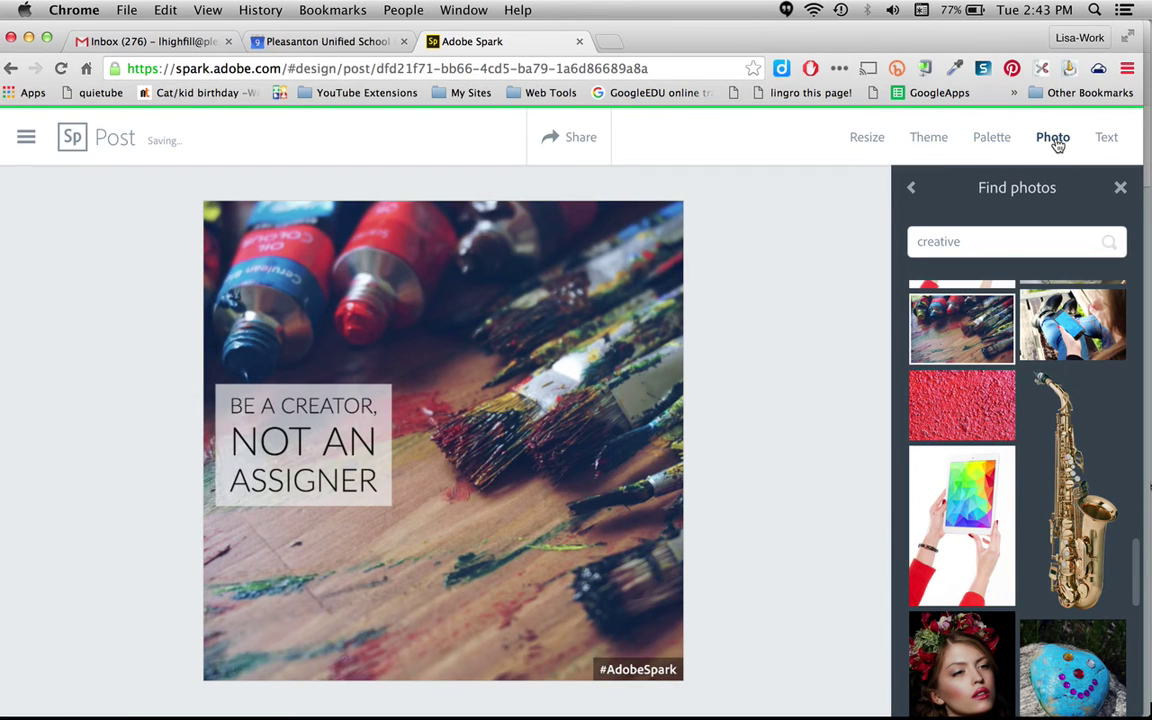
Try the Save the Date and teal ribbon Back to School themes on the post.
click(930, 138)
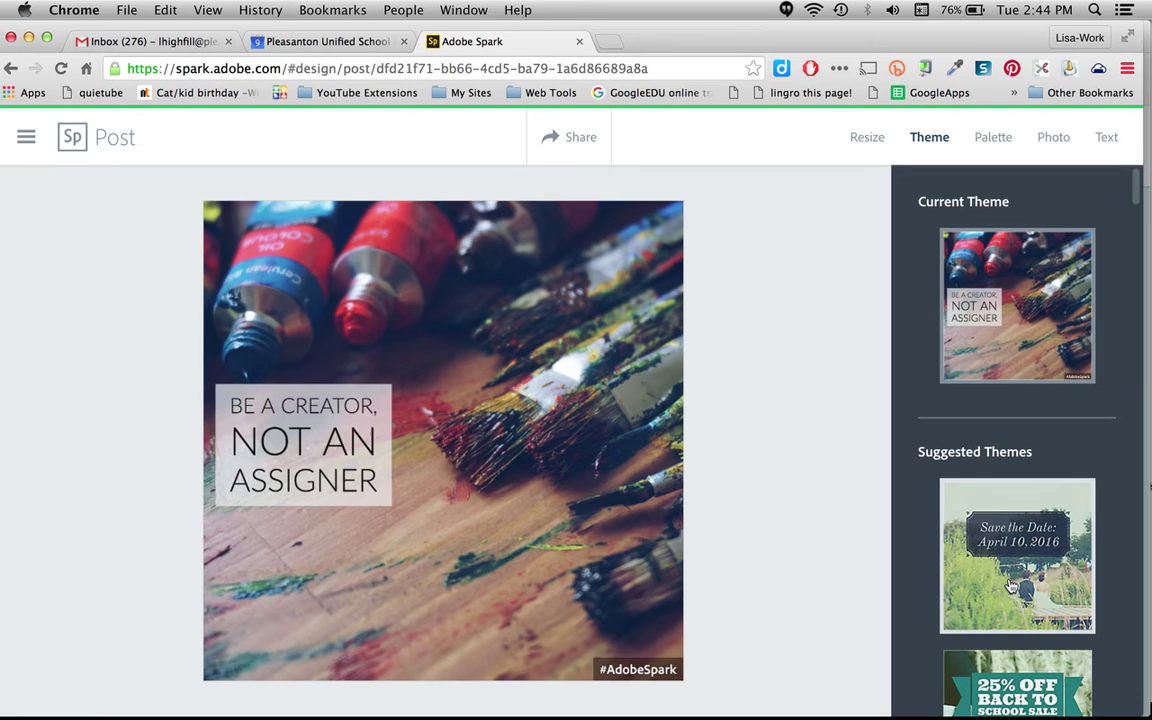
scroll(1010, 585, down, 5)
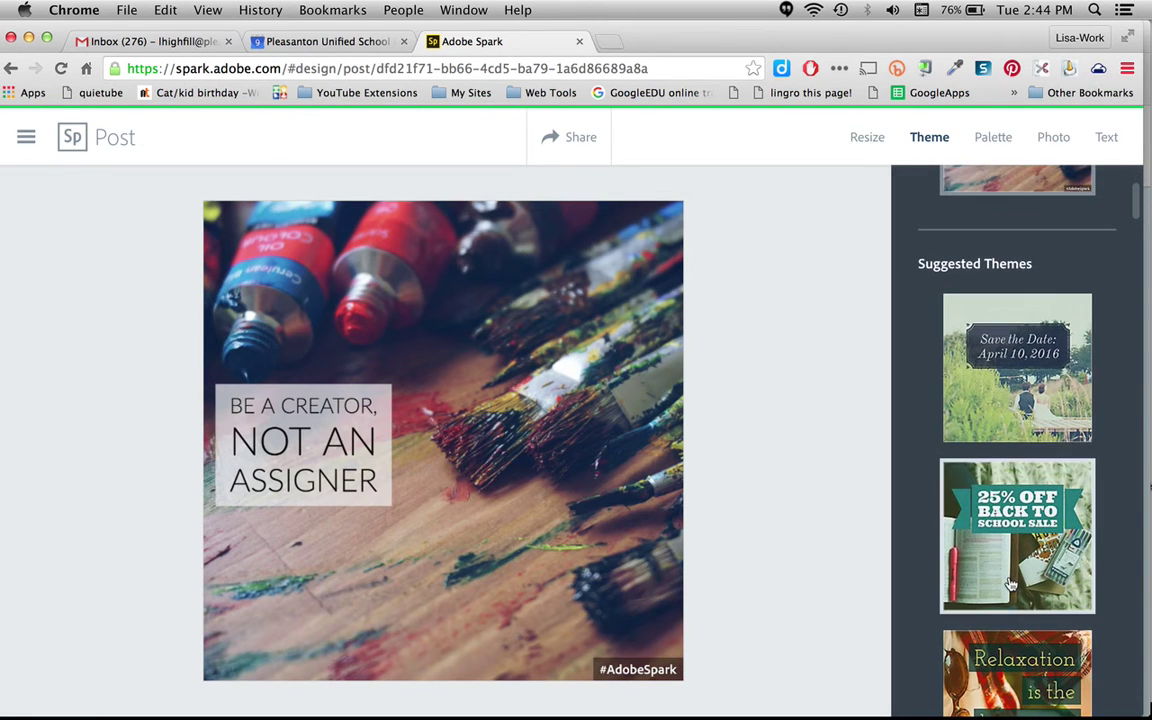
click(1012, 397)
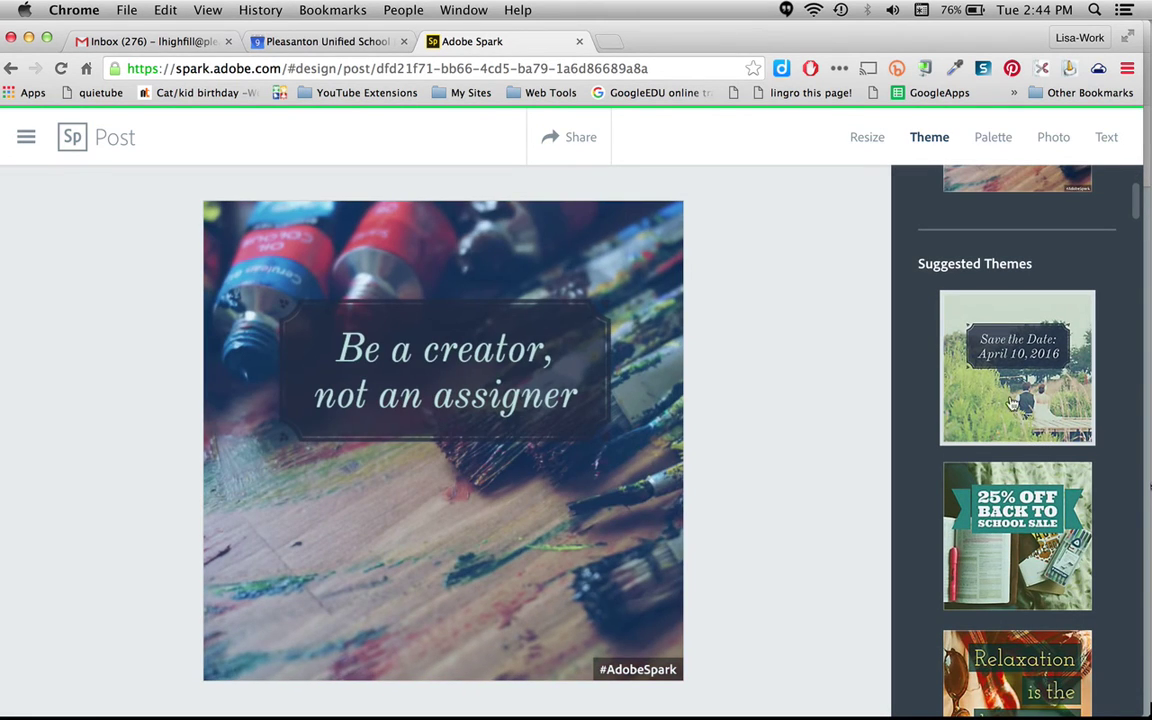
click(1027, 573)
scroll(1027, 575, down, 4)
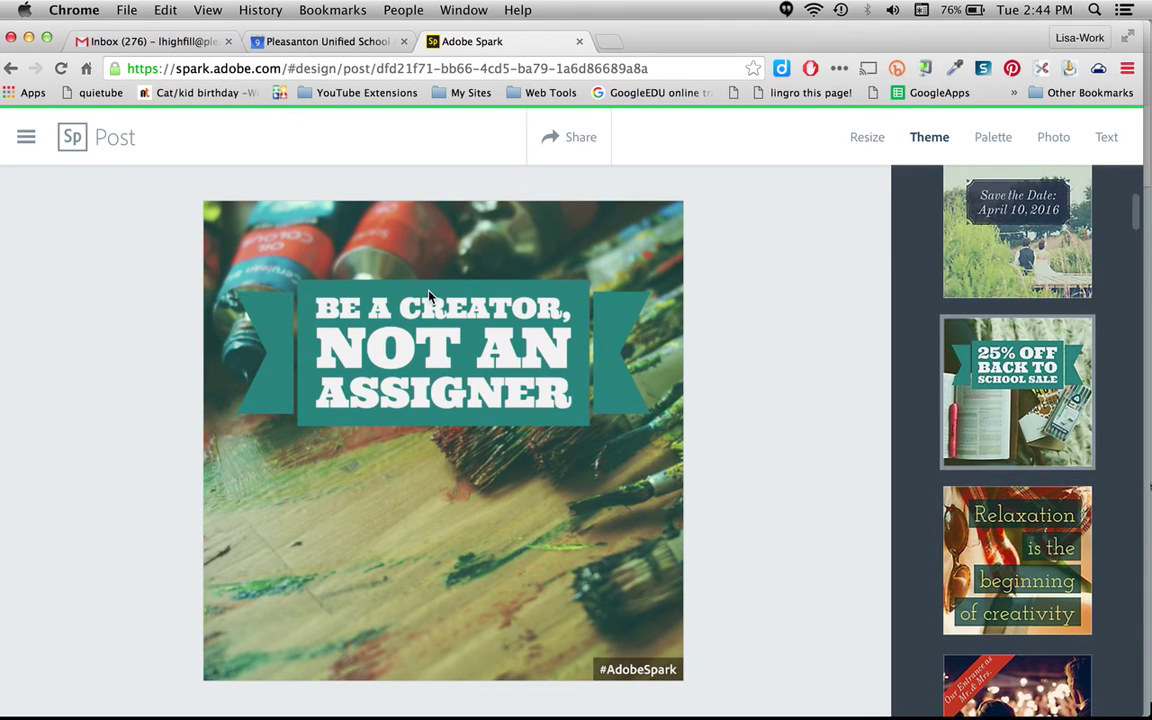
Move the headline text block to the post's lower-left.
click(430, 297)
drag(430, 297, 404, 440)
click(780, 360)
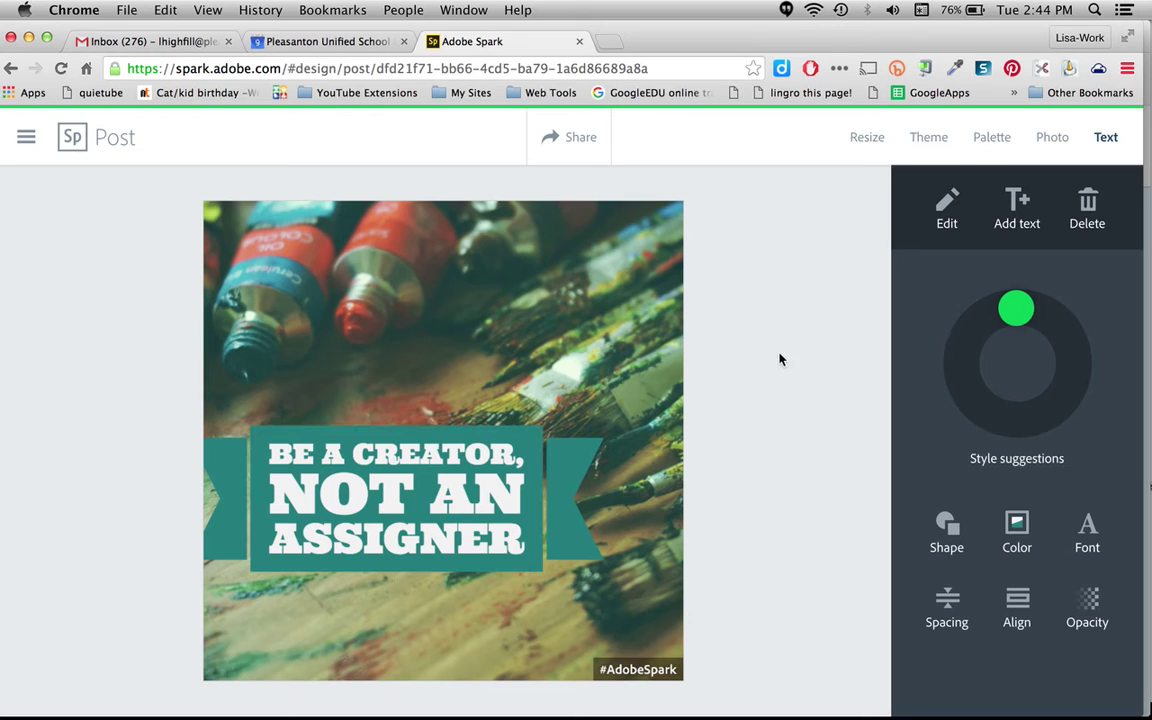
Try Relaxation, red banner, Costin, grey-box and white-circle themes, then apply The Best theme.
click(932, 140)
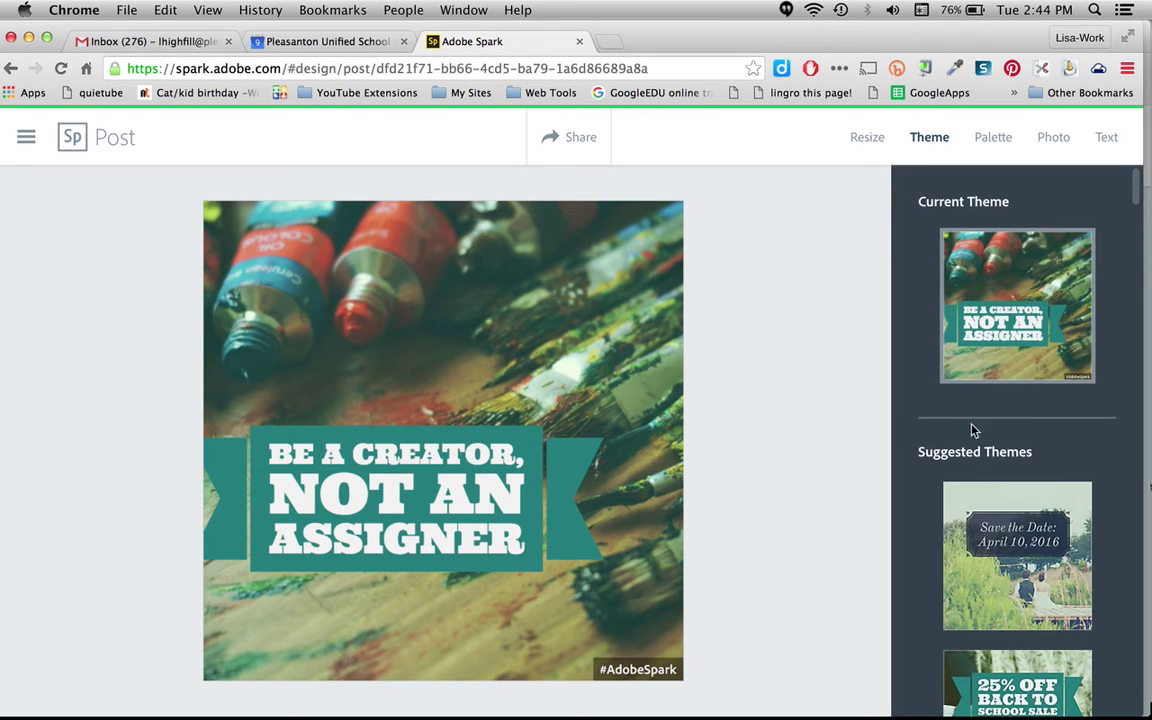
scroll(1000, 540, down, 5)
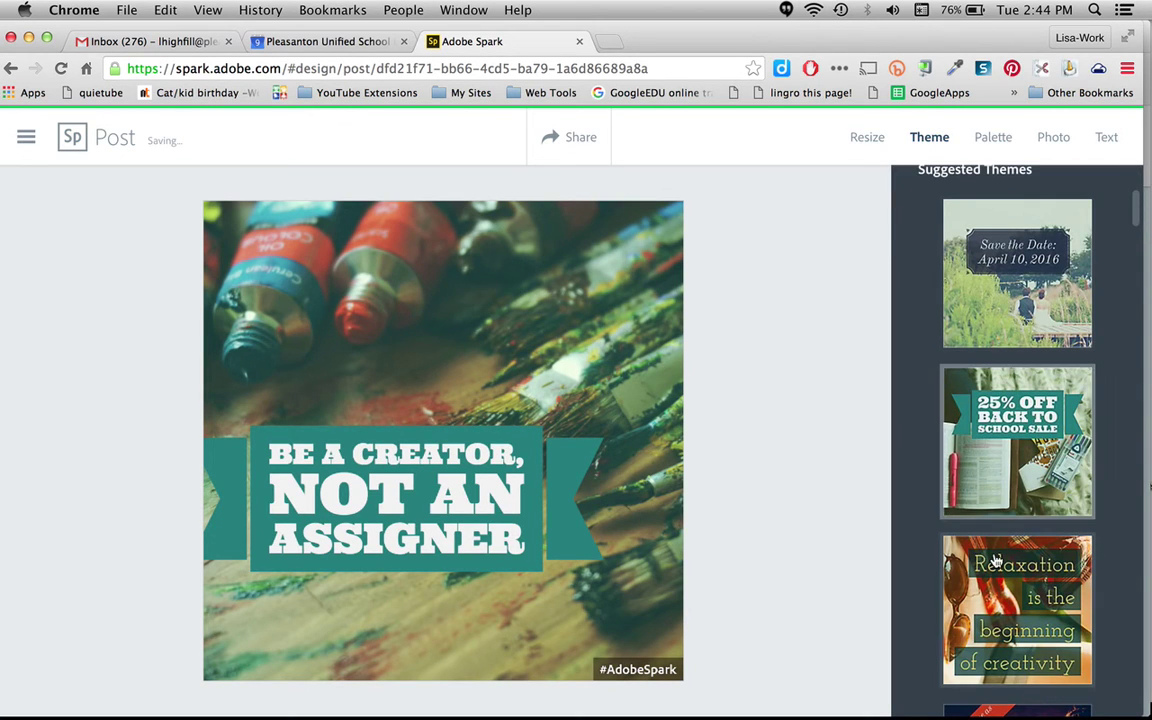
click(996, 560)
scroll(996, 562, down, 3)
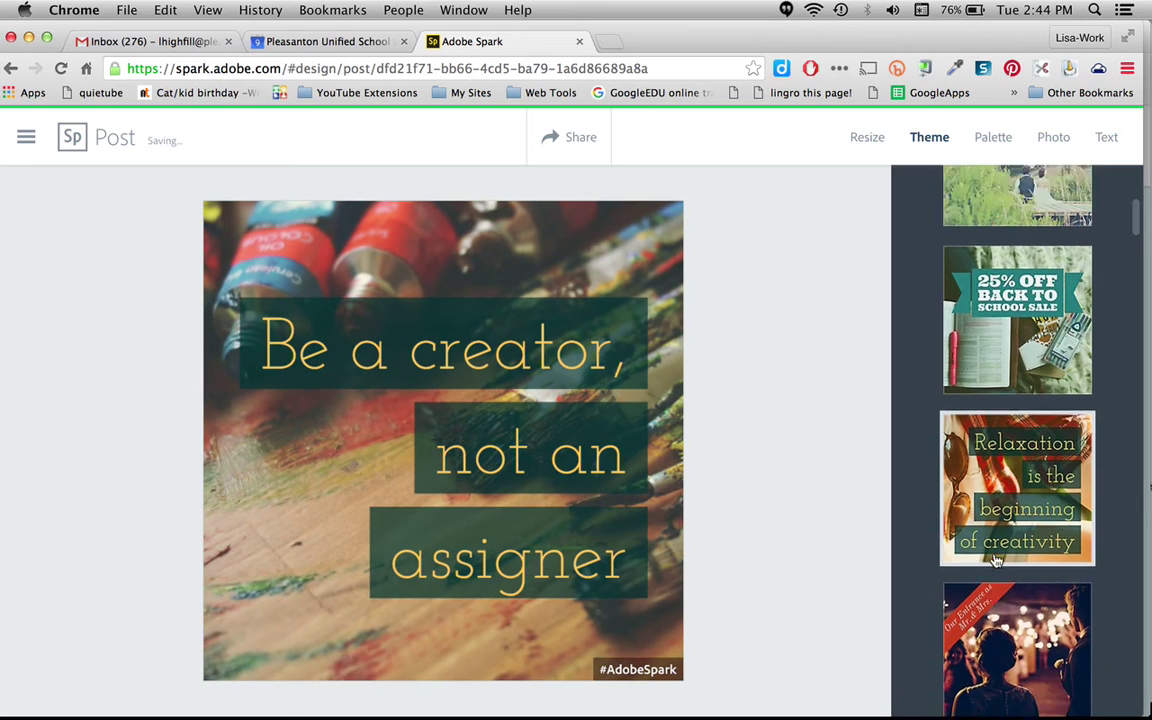
click(996, 560)
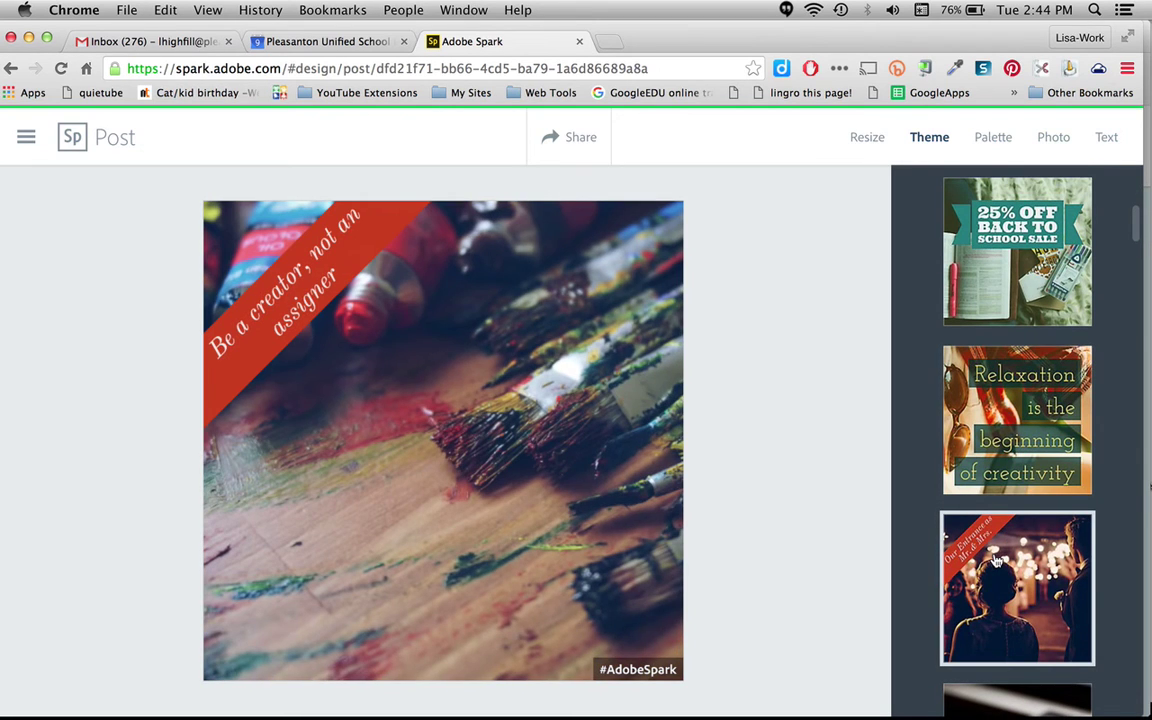
scroll(996, 560, down, 3)
click(996, 560)
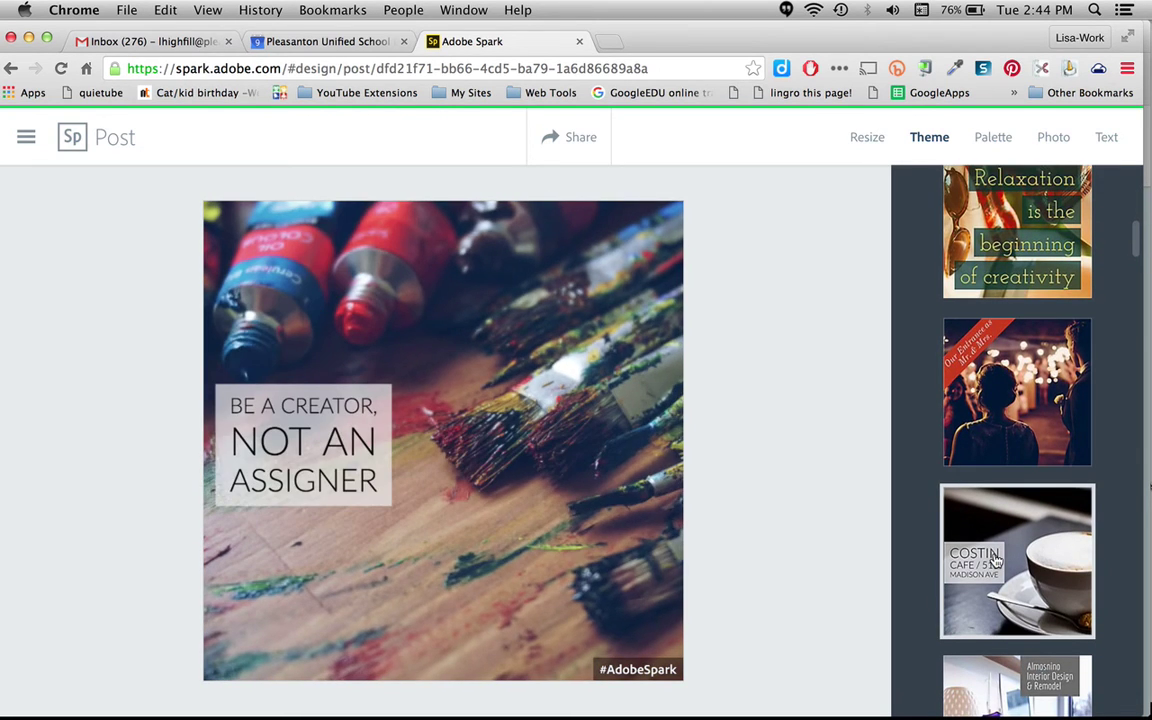
scroll(996, 561, down, 4)
click(996, 560)
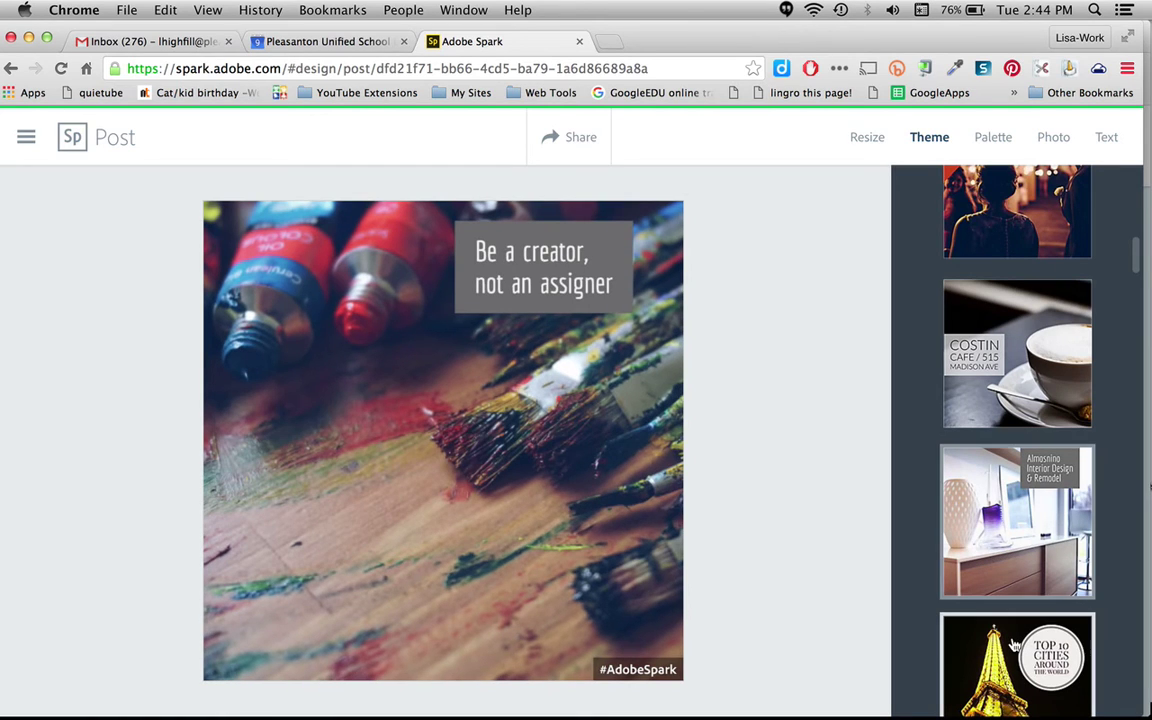
click(1013, 645)
scroll(1013, 645, down, 4)
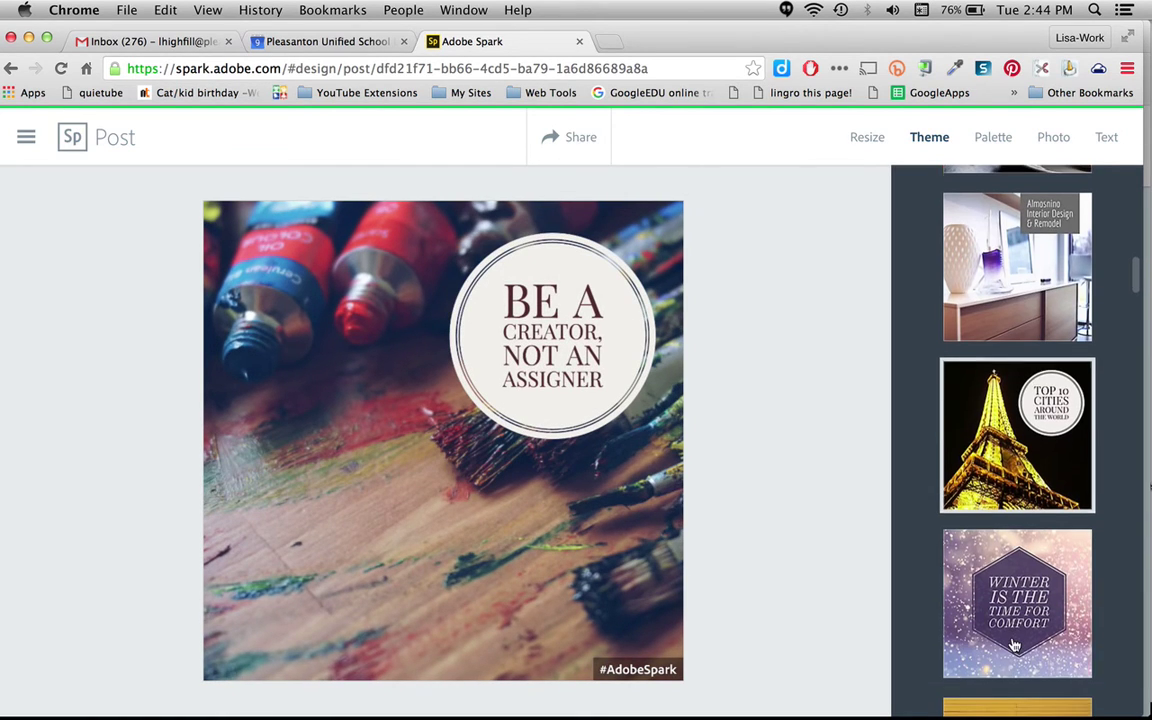
scroll(1000, 635, down, 7)
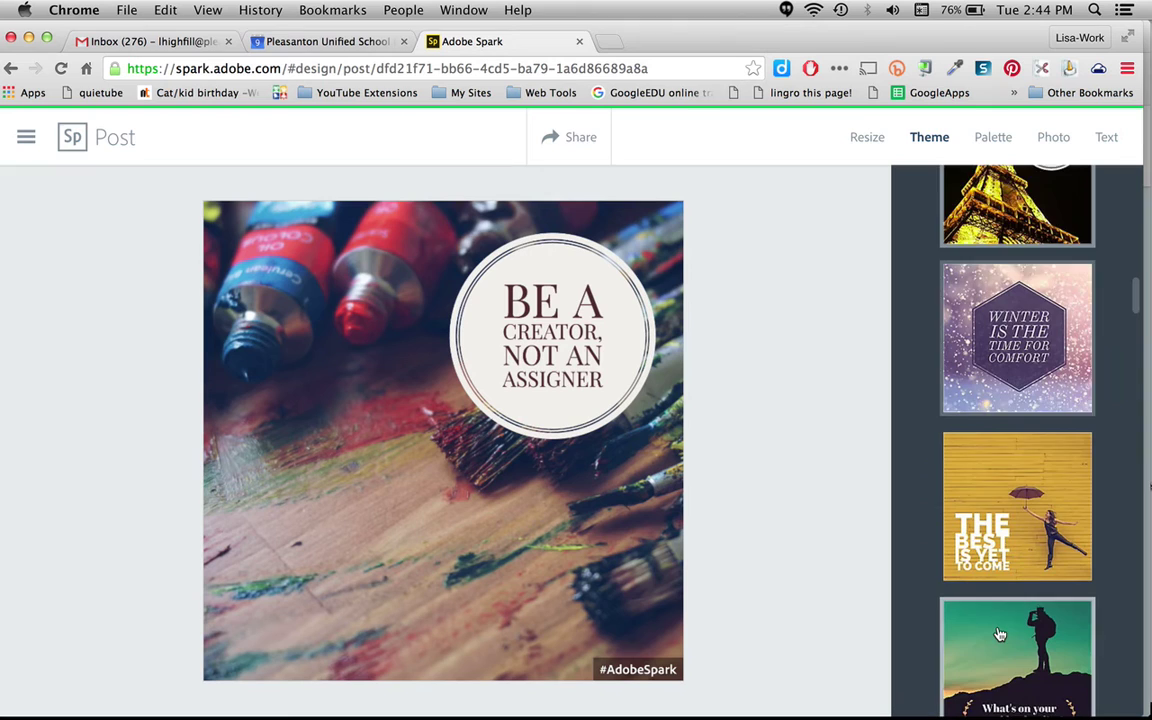
click(988, 400)
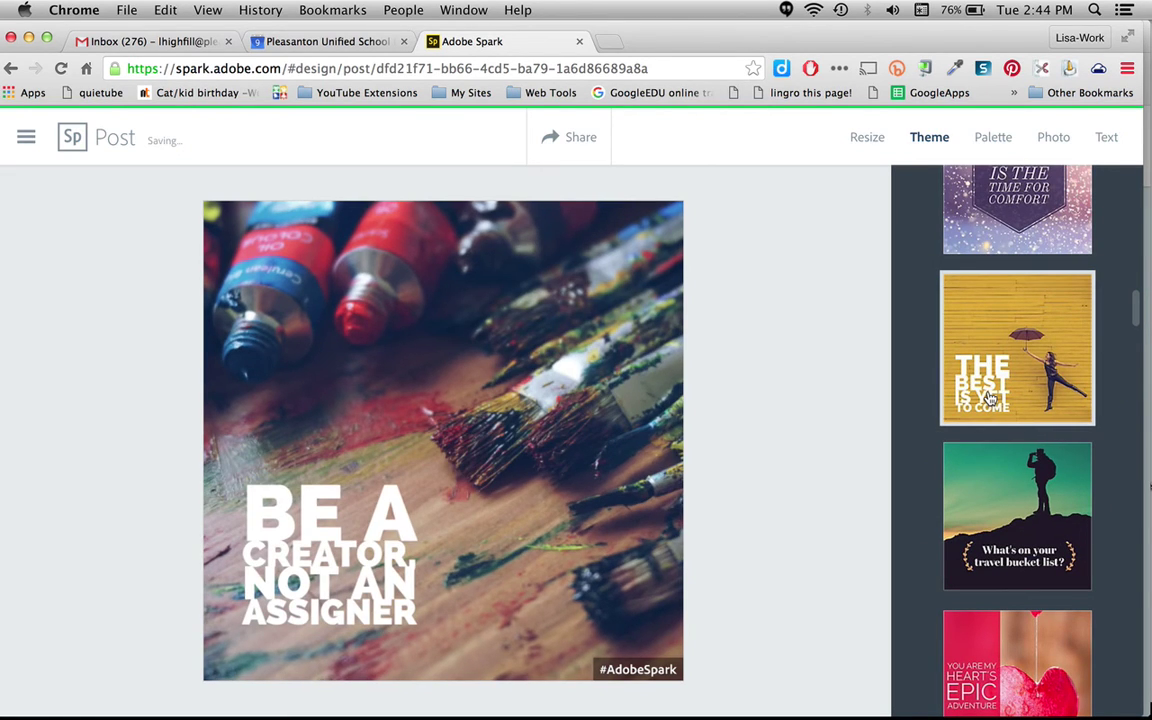
Browse further down the theme list and select the quote text block for styling.
scroll(1004, 500, down, 6)
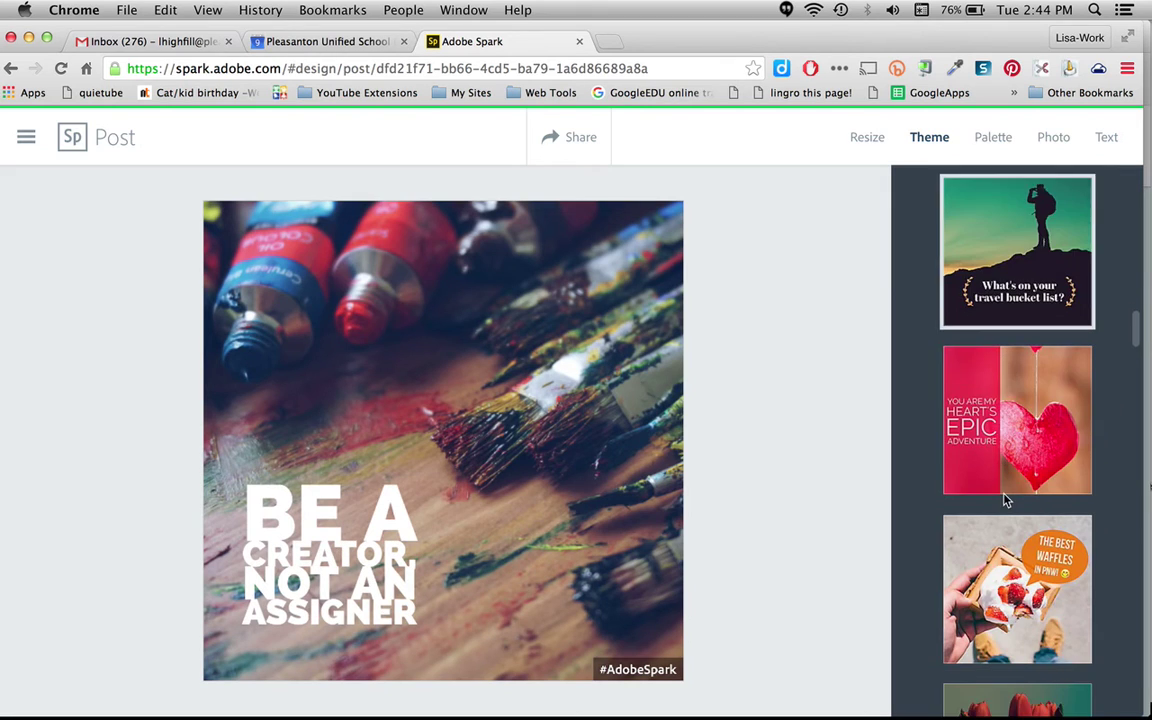
scroll(1008, 505, down, 8)
click(1007, 505)
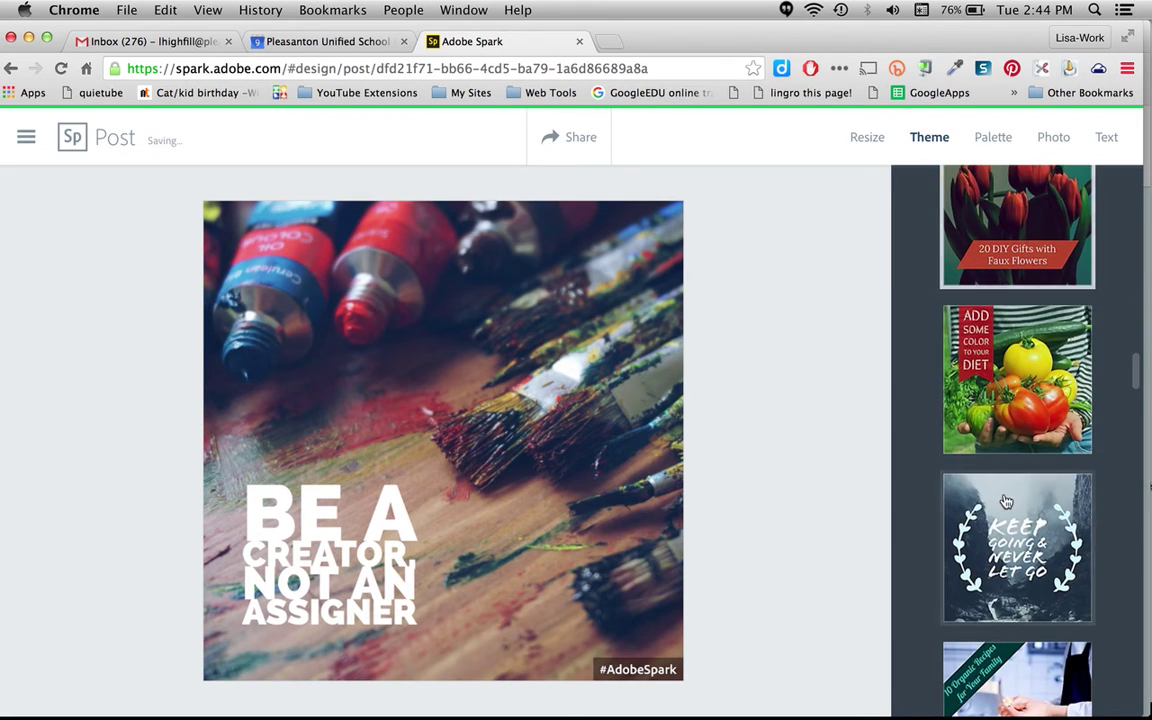
scroll(1007, 505, down, 1)
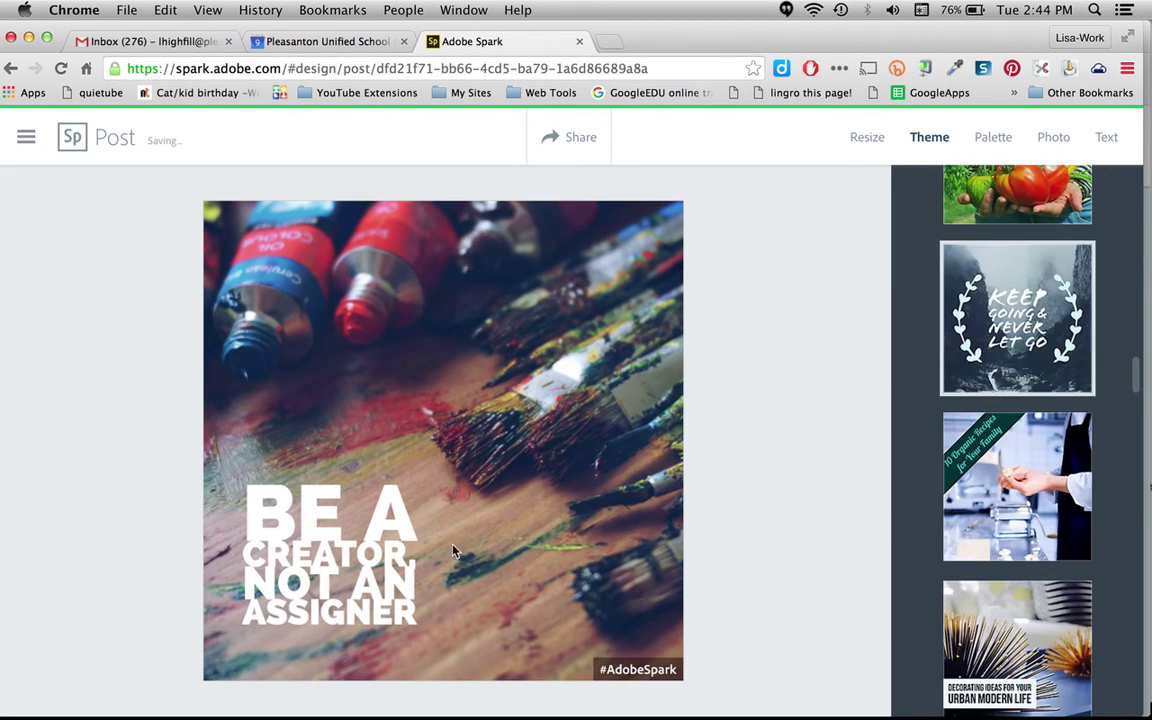
click(355, 553)
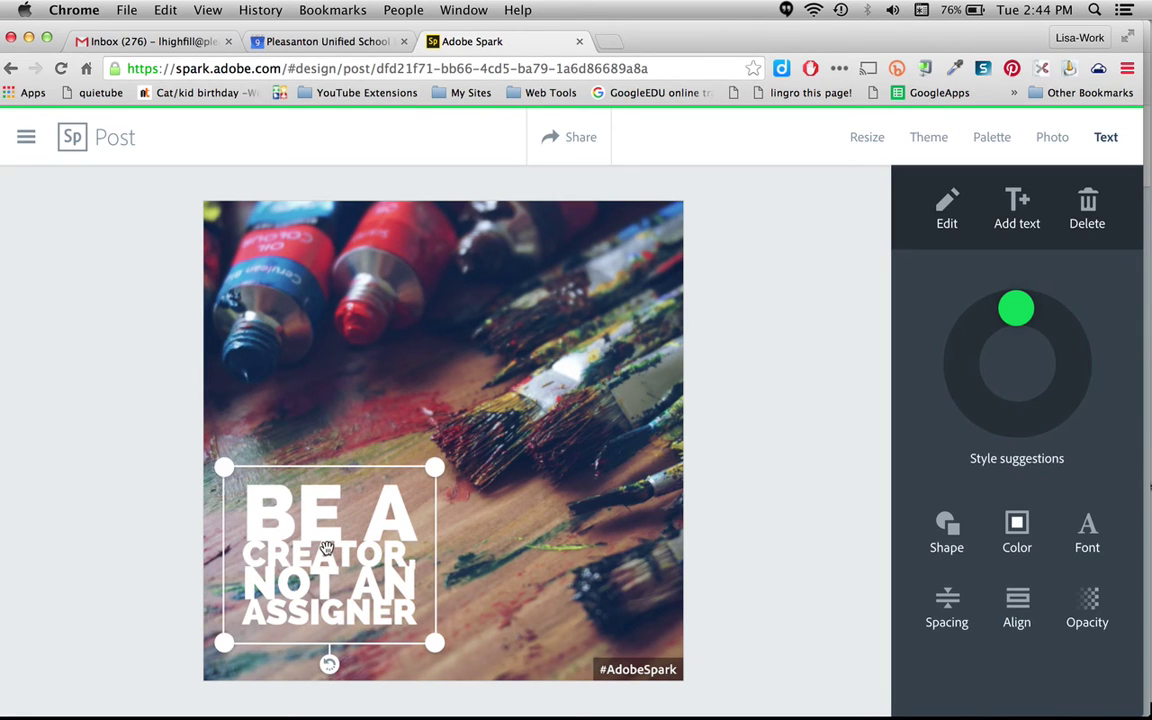
click(946, 203)
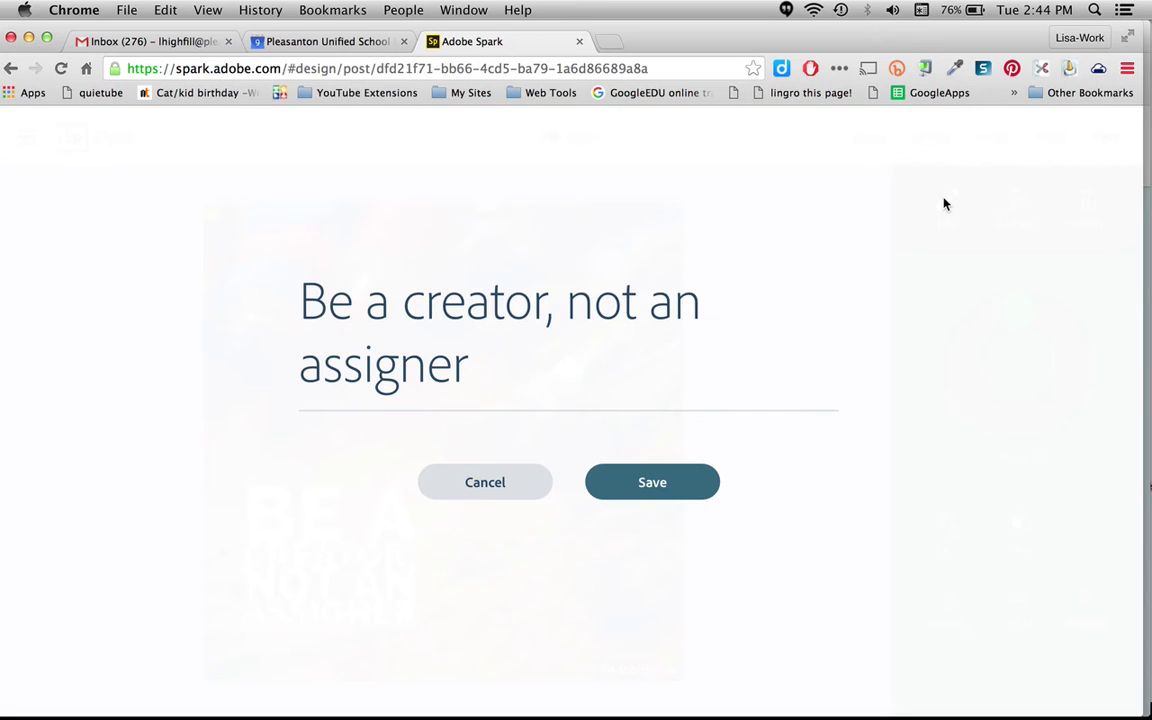
click(496, 482)
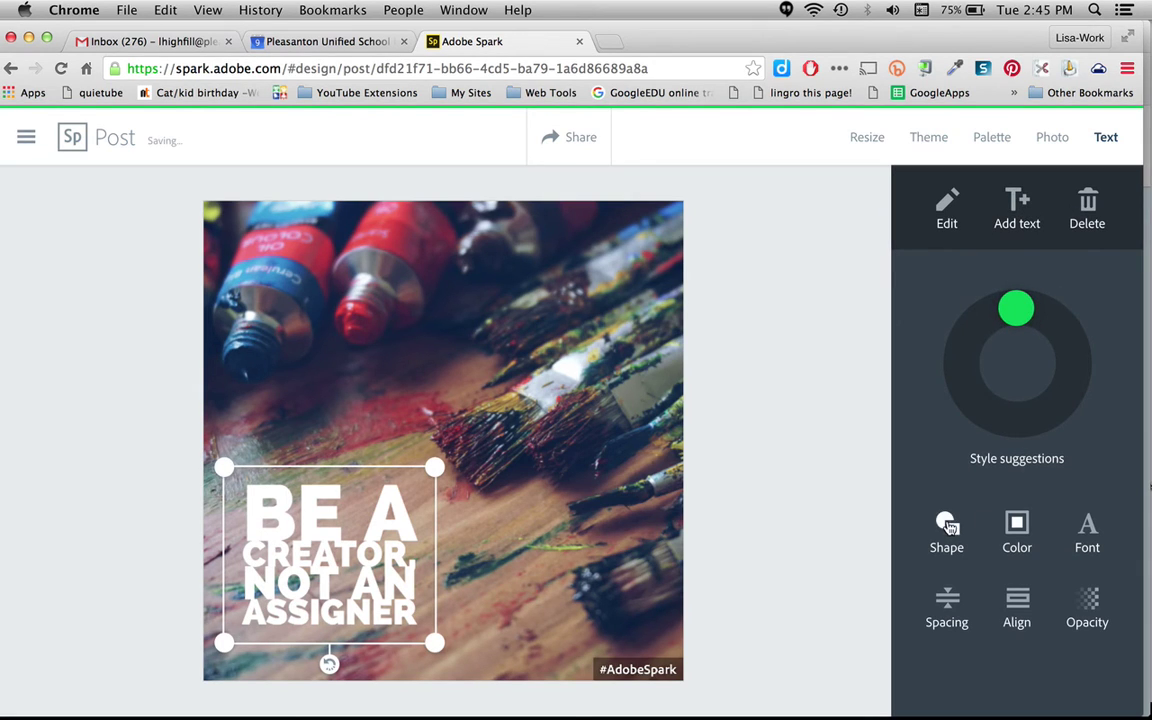
Cycle the style suggestions to white serif text on a golden circle and save it.
drag(1016, 309, 992, 389)
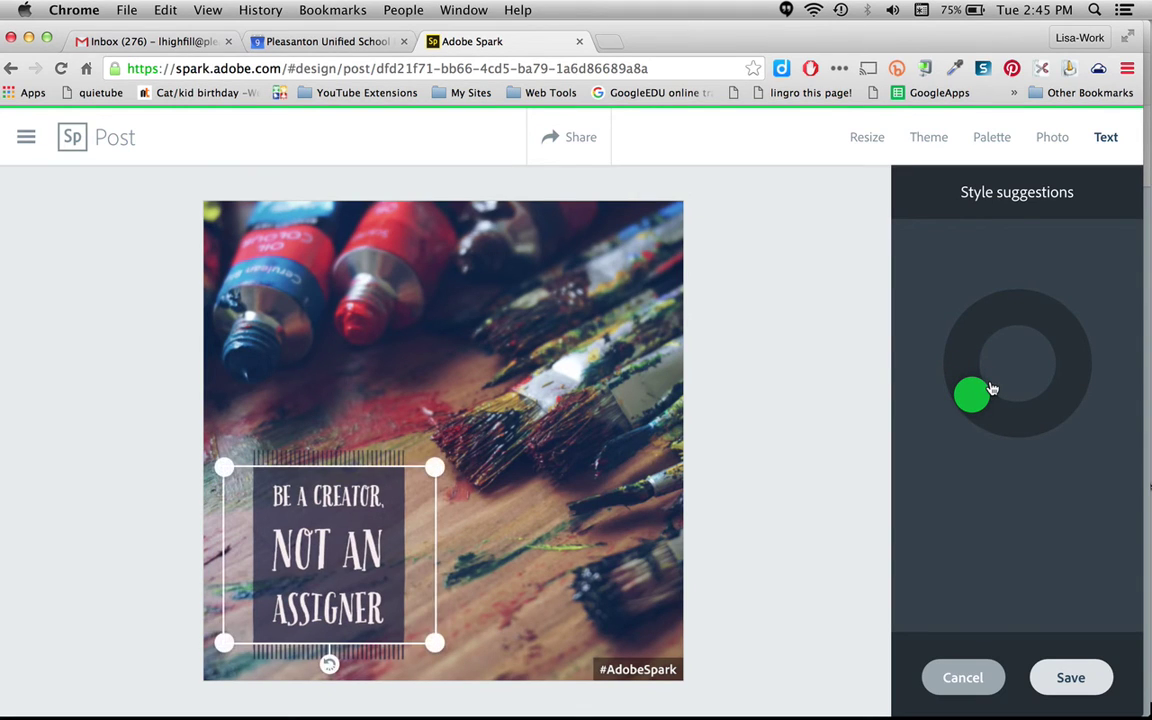
mouse_move(990, 390)
mouse_down()
mouse_move(995, 339)
mouse_move(986, 369)
mouse_up()
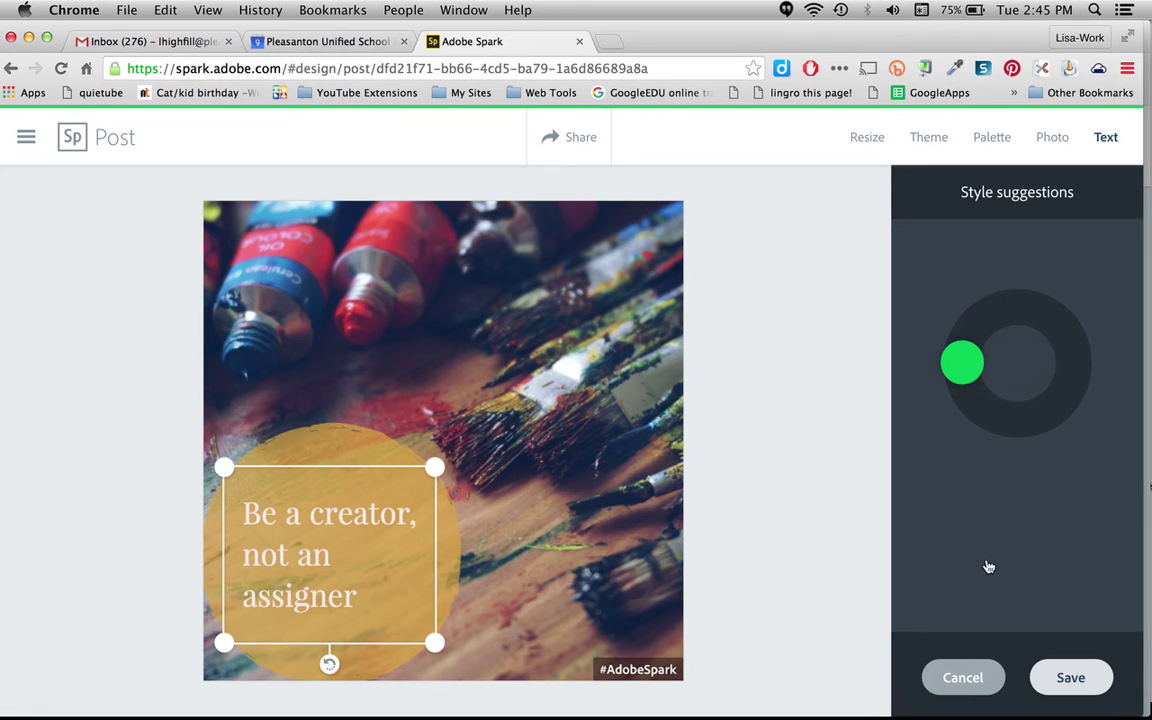
click(1072, 679)
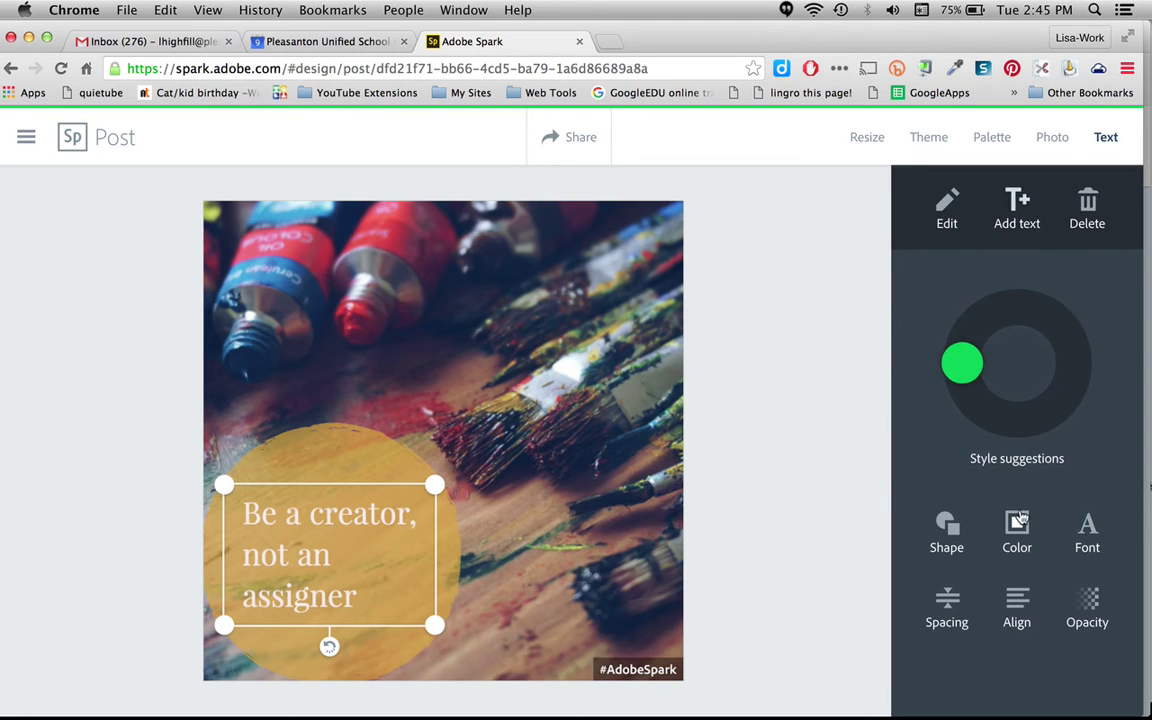
Browse the quote's font list and try Source Sans Pro.
click(1088, 532)
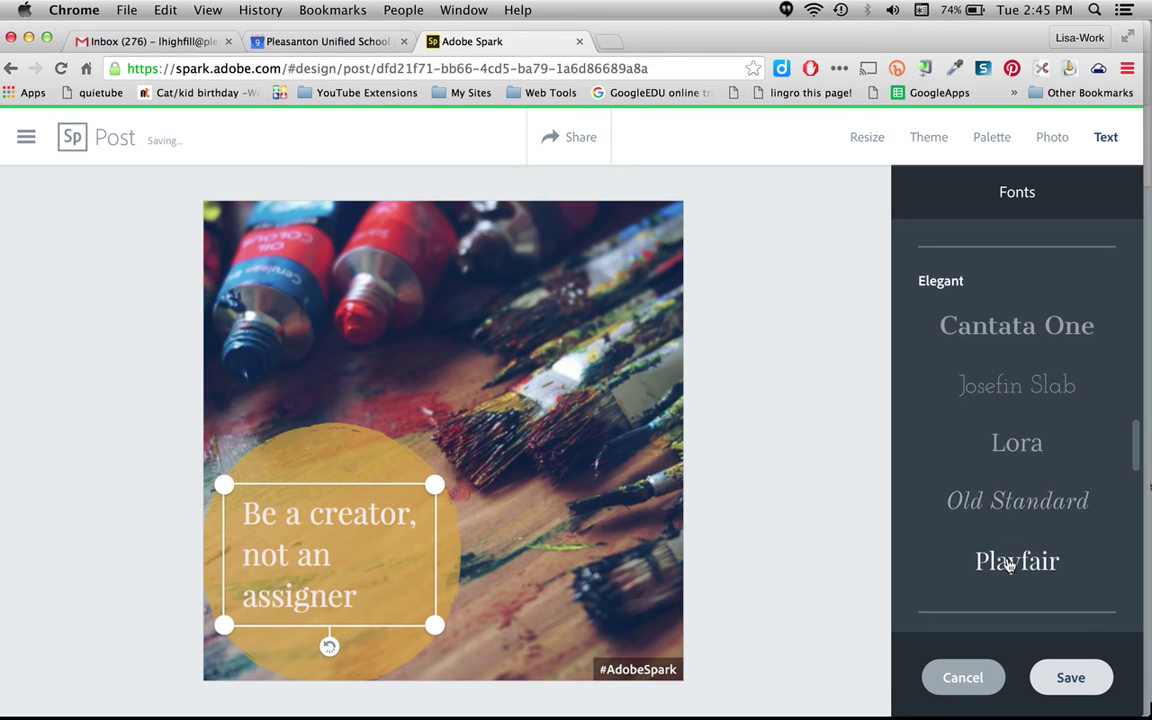
scroll(1010, 451, down, 4)
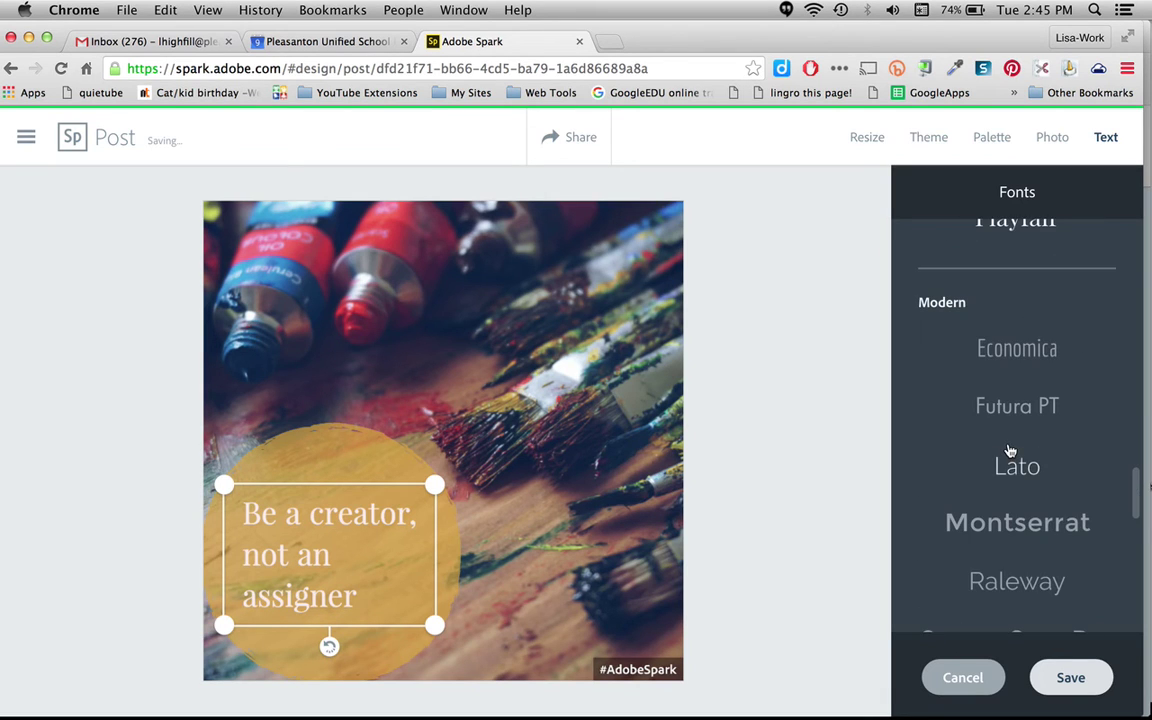
scroll(1010, 451, down, 10)
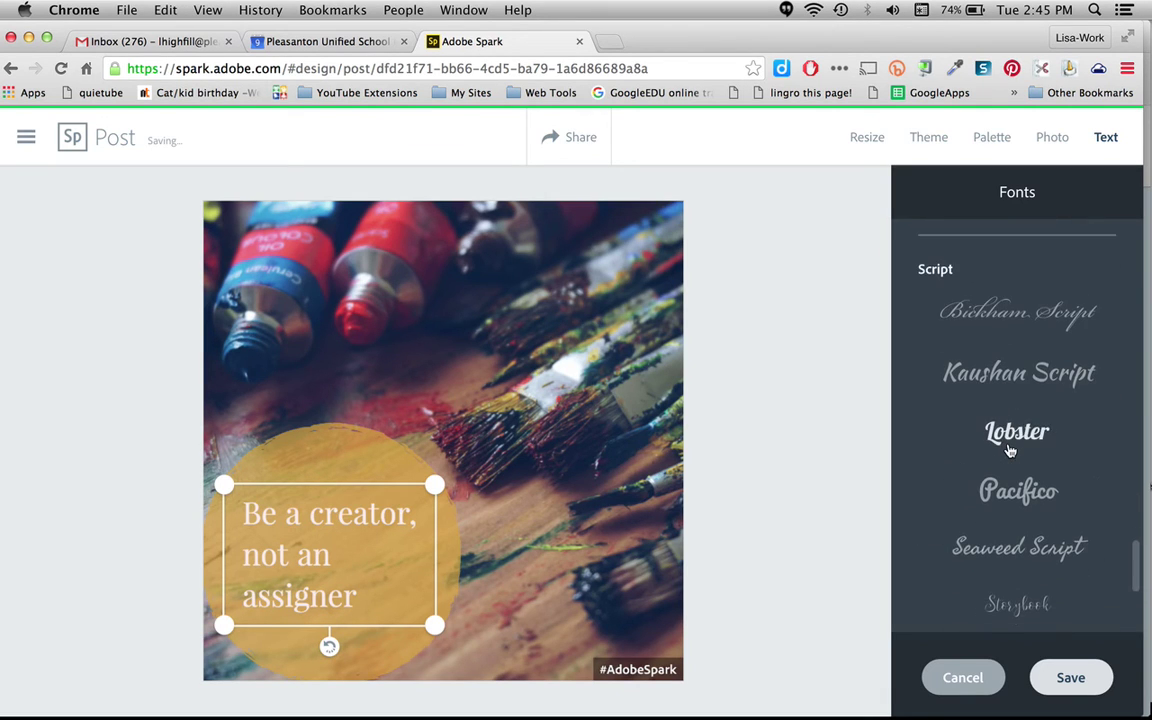
scroll(1010, 451, down, 5)
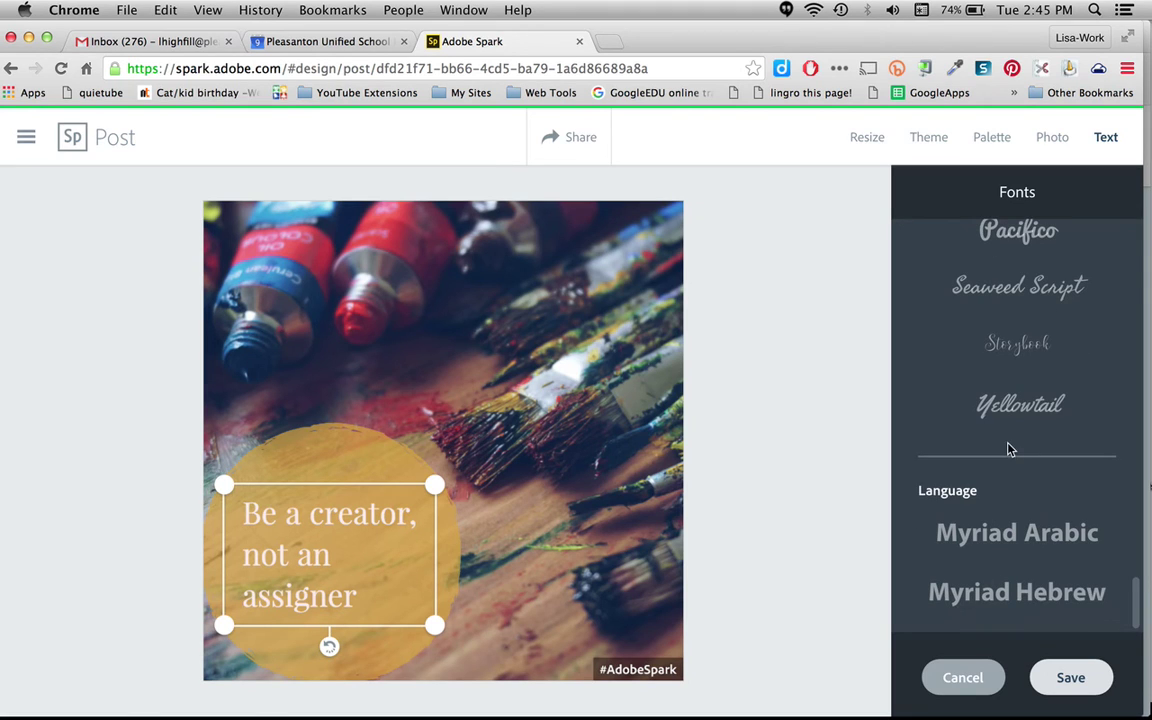
scroll(1014, 365, up, 5)
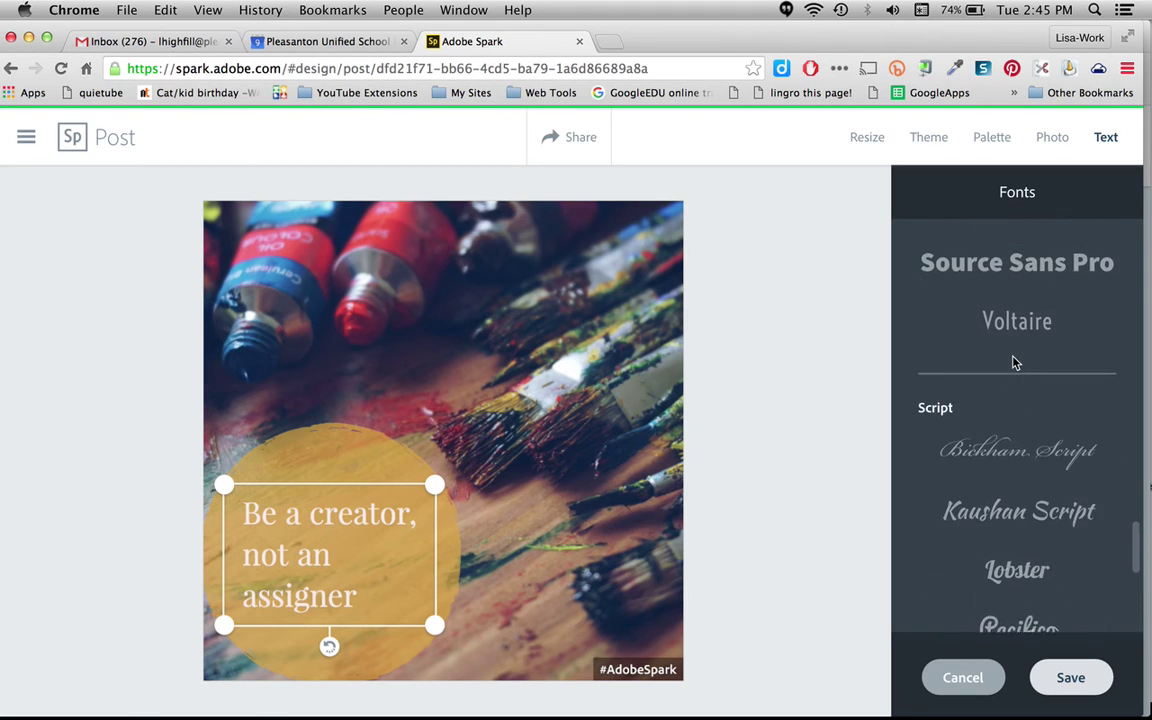
scroll(1014, 364, up, 3)
click(1012, 396)
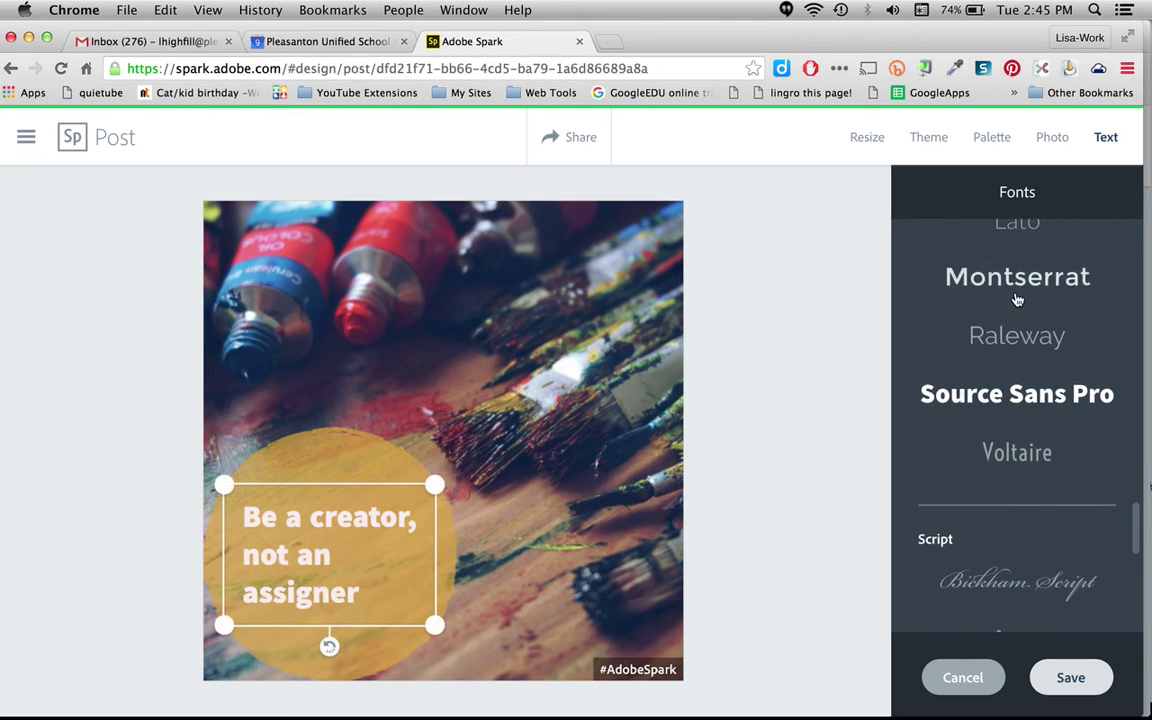
Try Permanent Marker, then switch to Pacific Northwest and save the font.
scroll(1016, 301, up, 3)
scroll(1016, 298, up, 4)
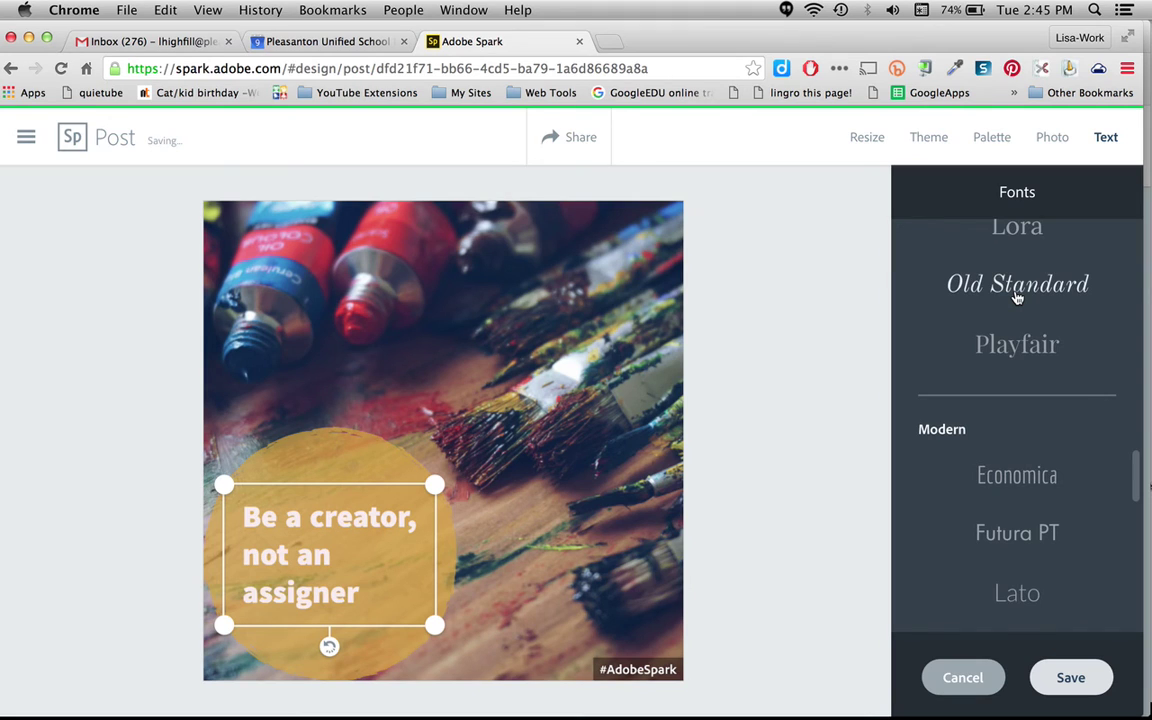
scroll(1016, 297, up, 5)
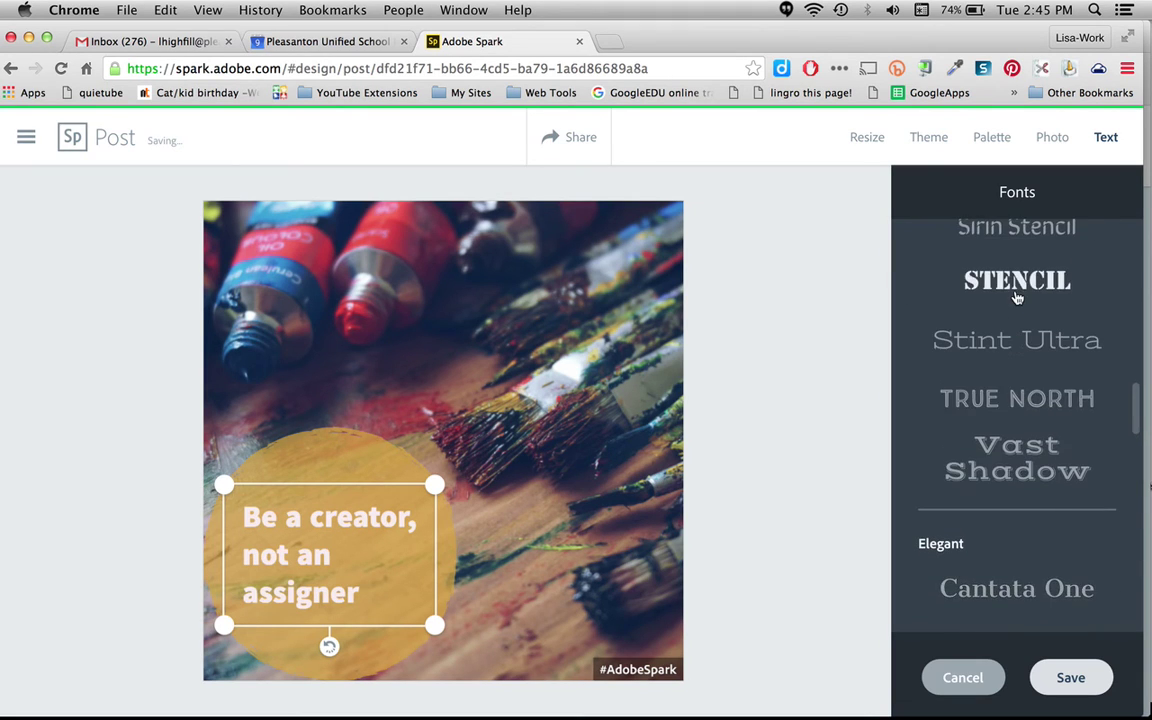
scroll(1016, 297, up, 5)
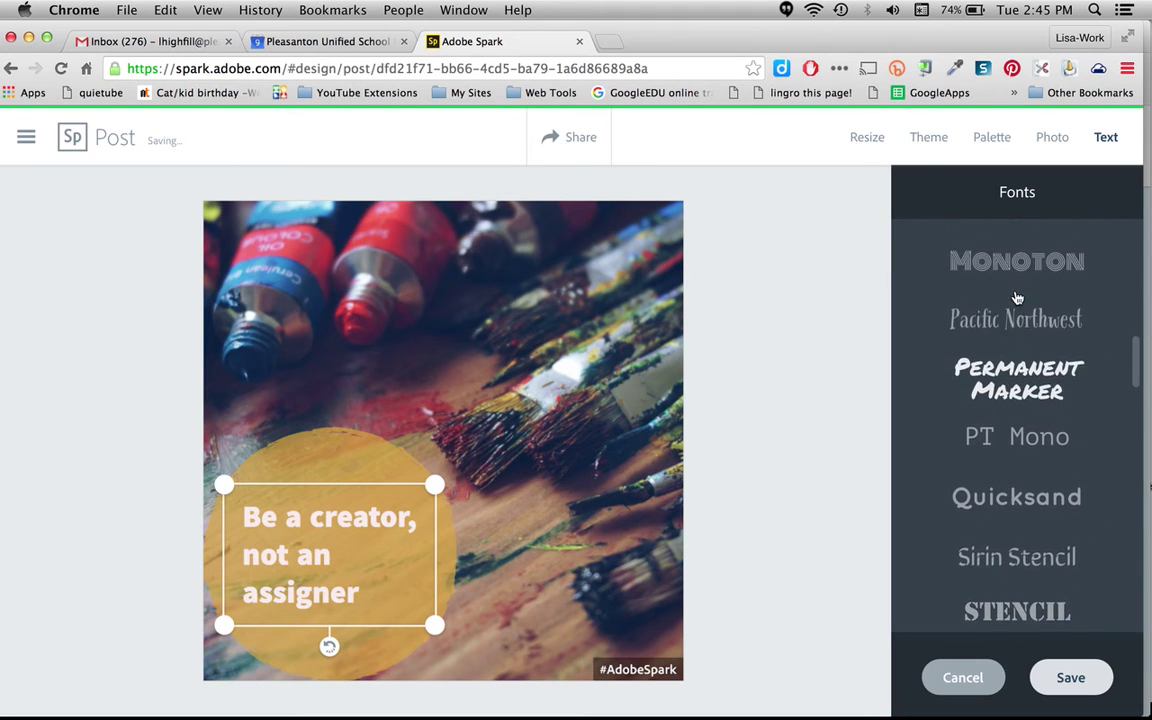
scroll(1016, 297, up, 1)
click(1018, 390)
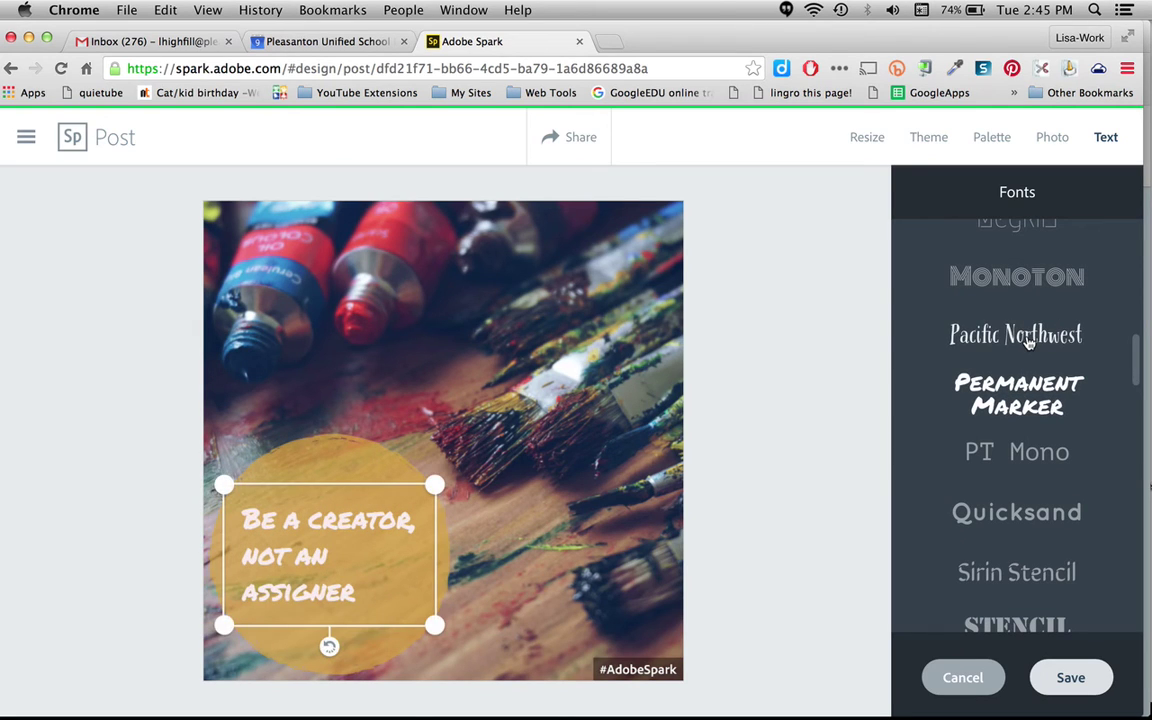
click(1028, 338)
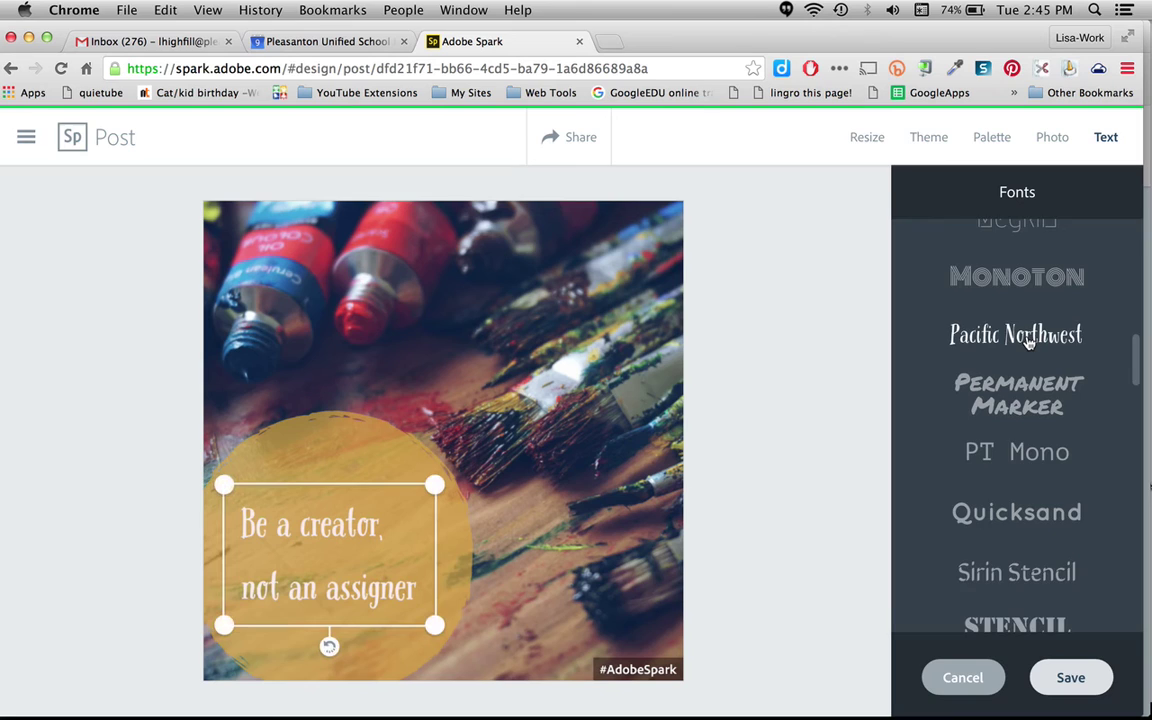
scroll(1028, 342, up, 3)
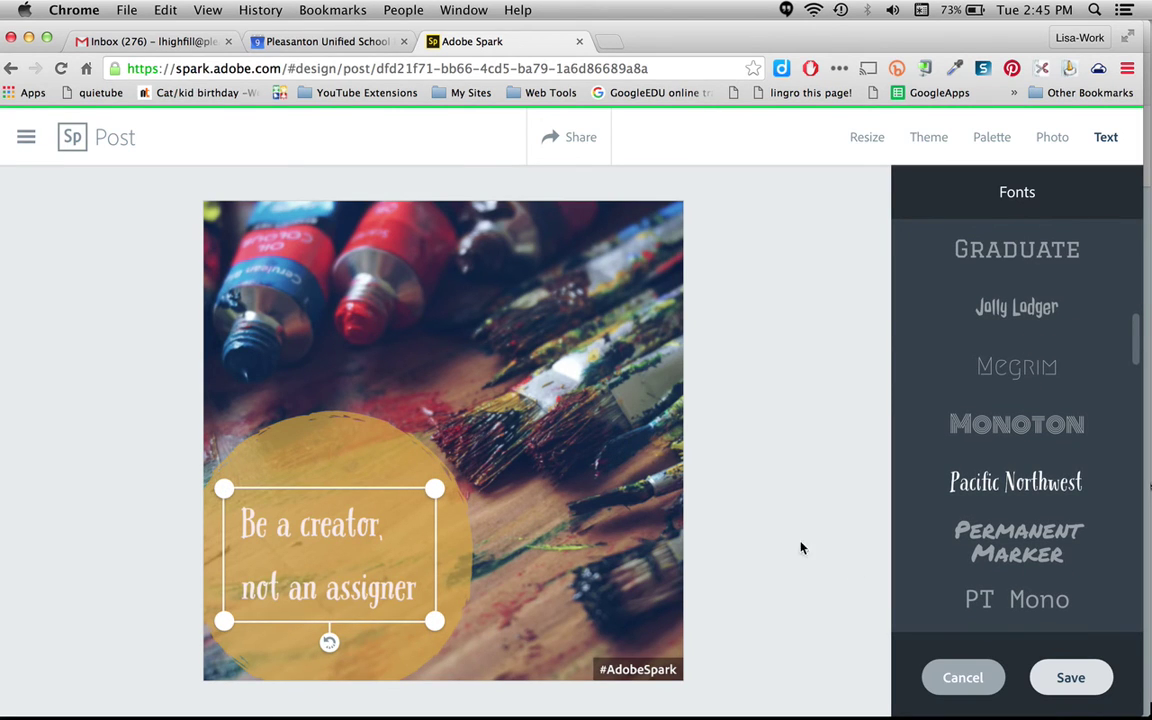
click(1088, 677)
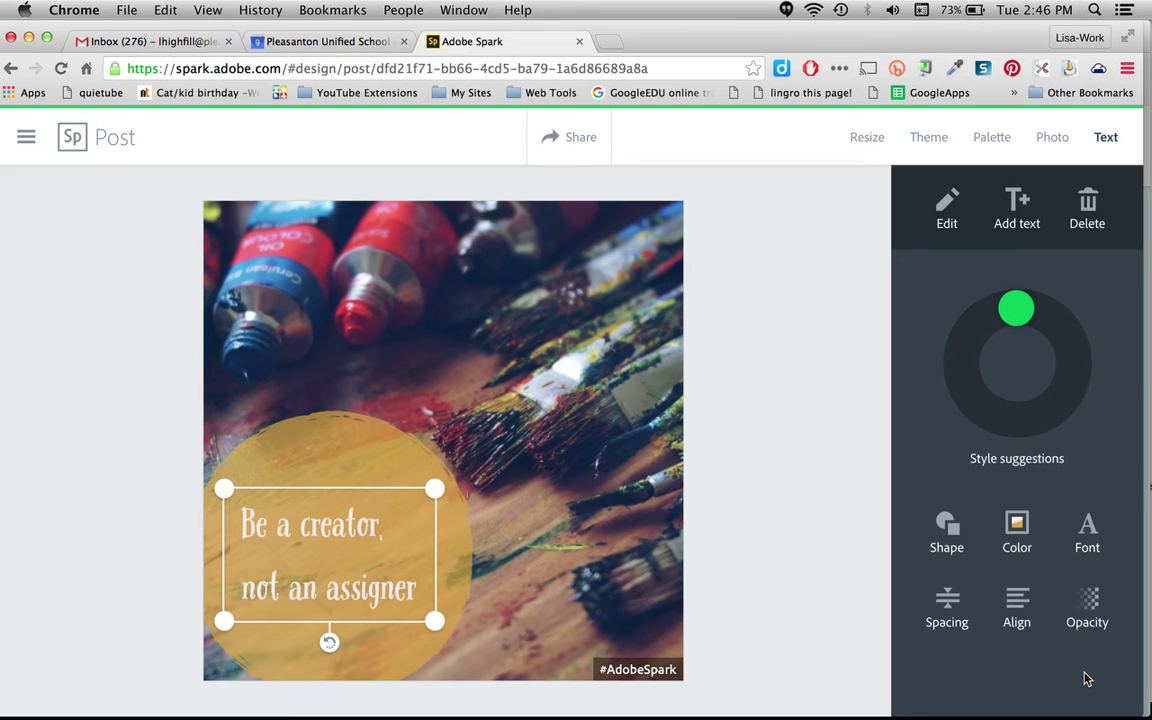
Try navy-on-pale, navy-on-gold, plain navy and dark-red-on-peach colour schemes for the quote.
click(1020, 532)
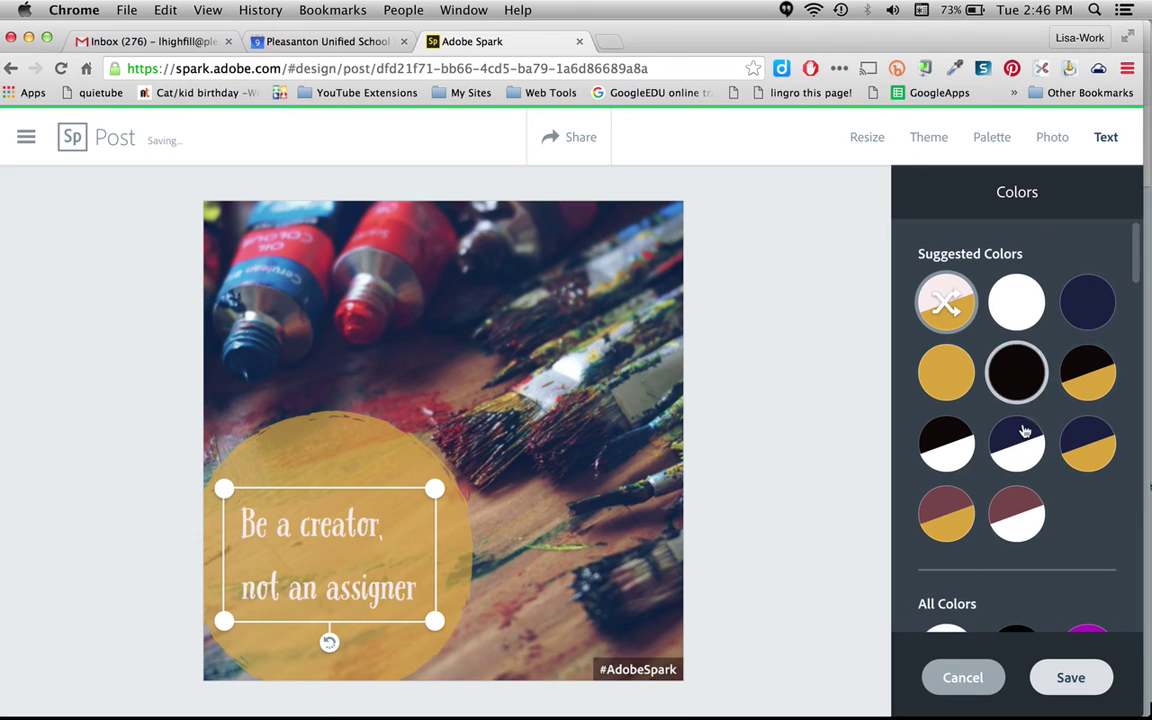
click(1022, 450)
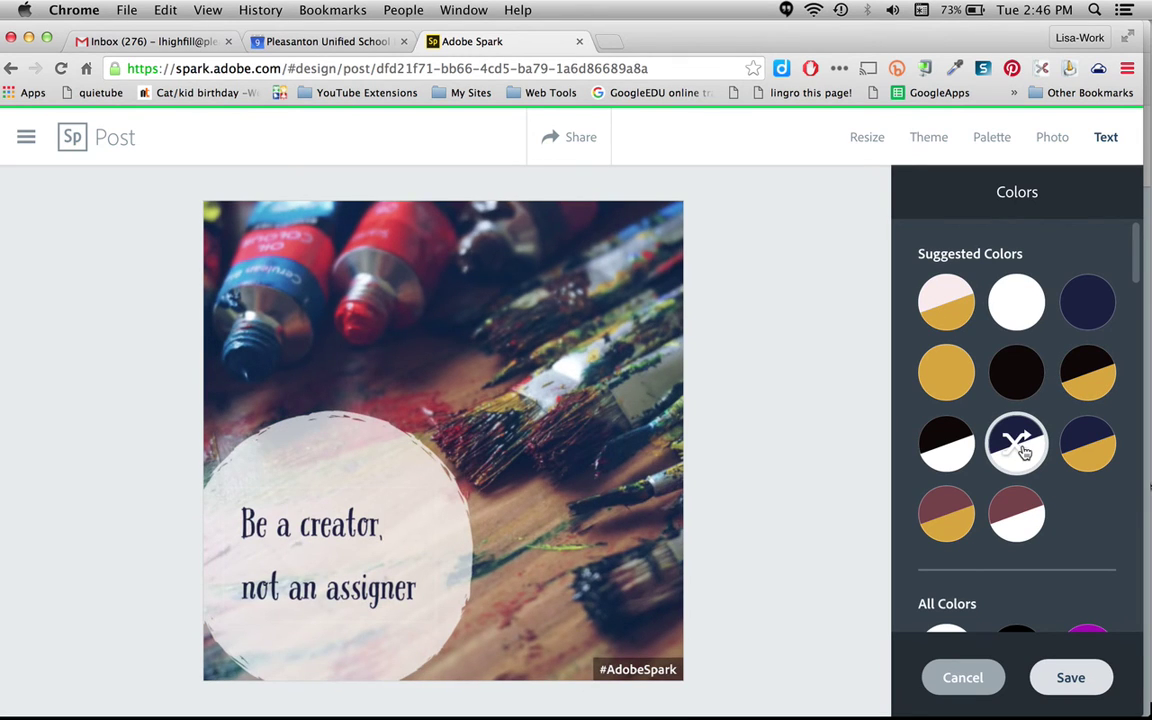
click(1085, 443)
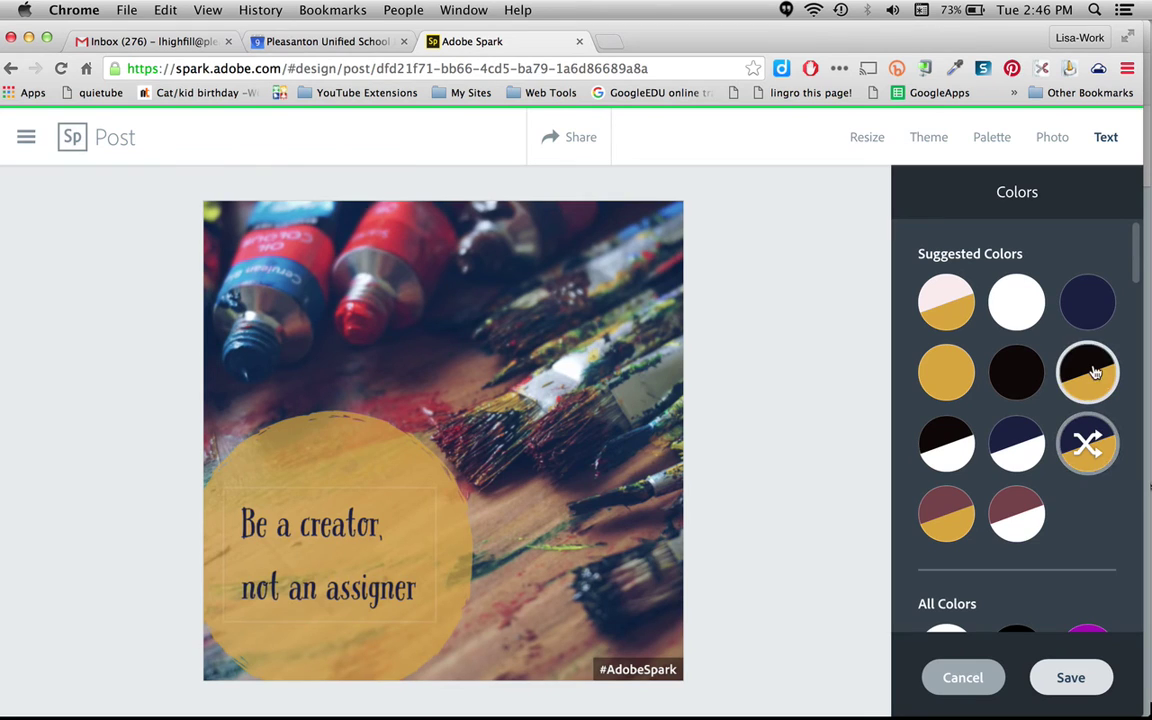
click(1093, 312)
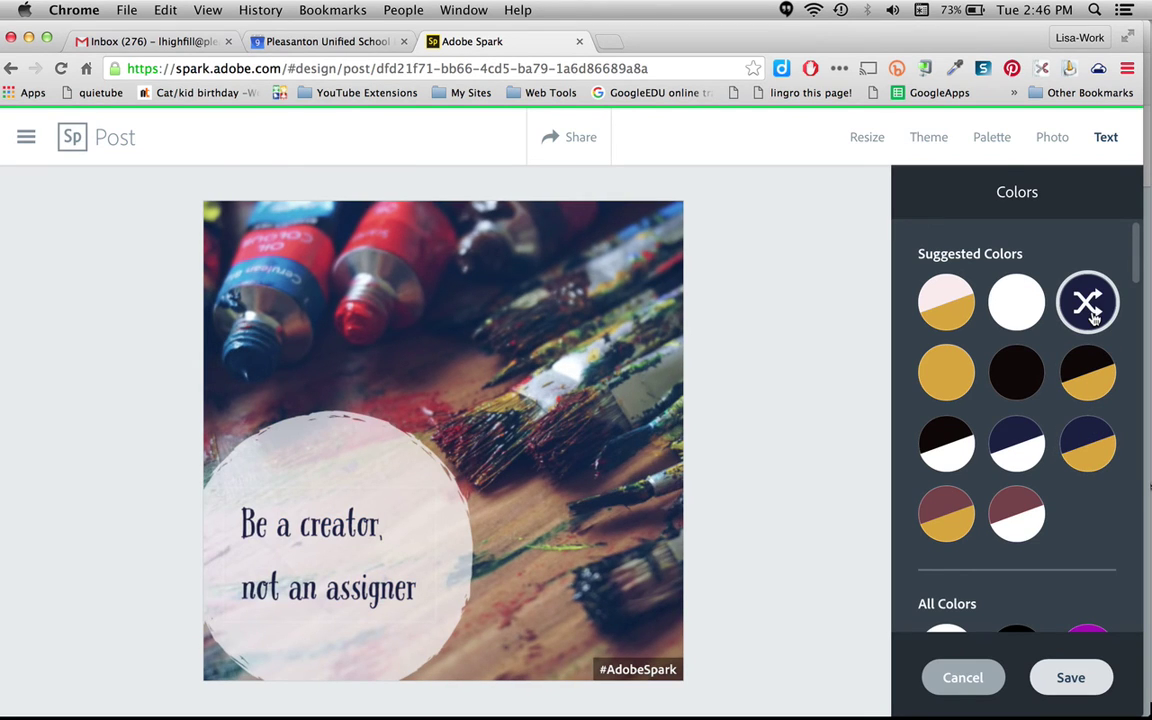
scroll(1044, 586, down, 3)
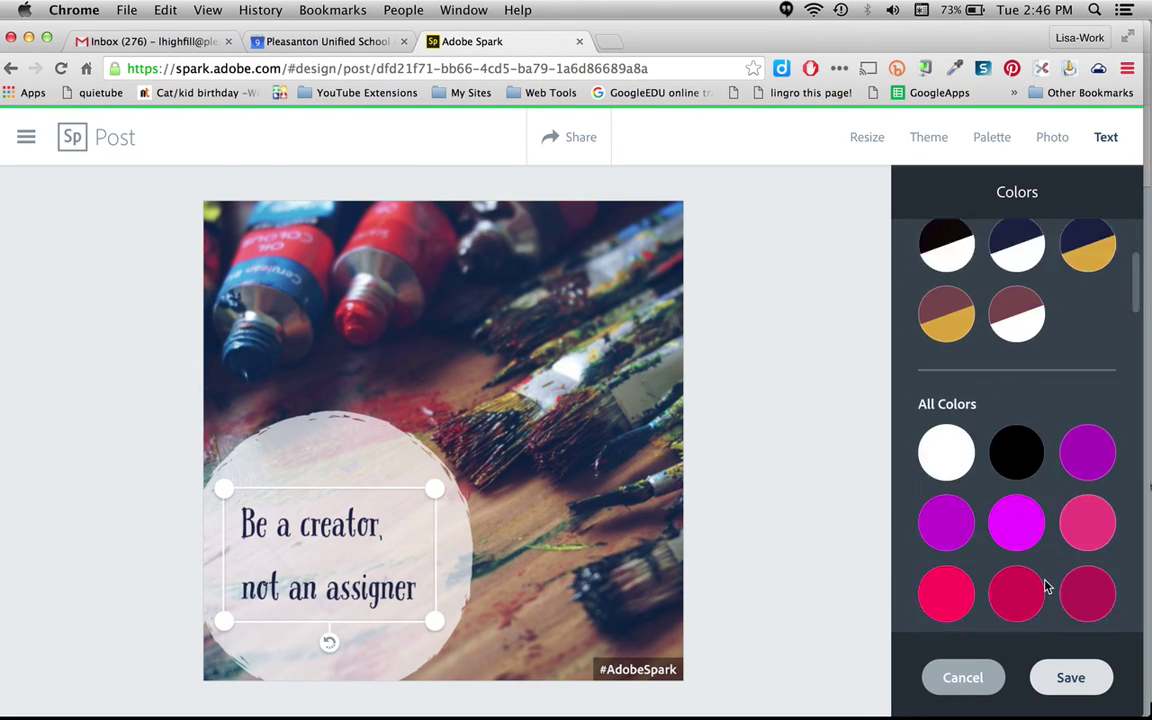
scroll(1044, 586, down, 5)
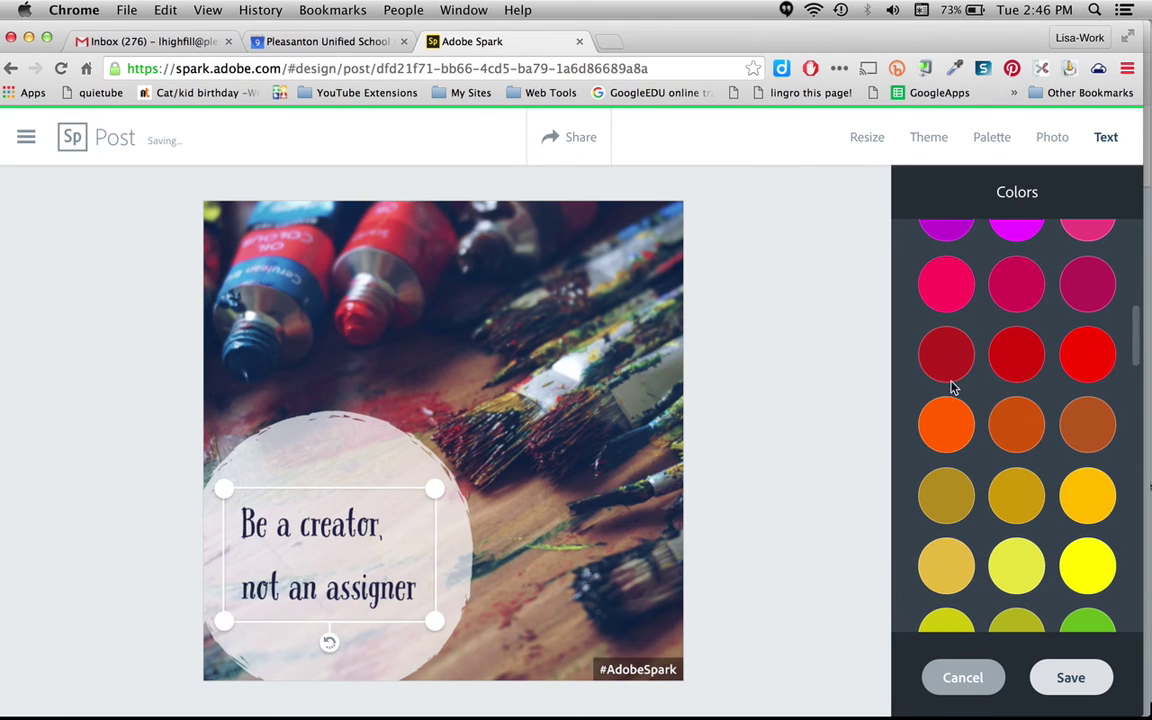
click(946, 357)
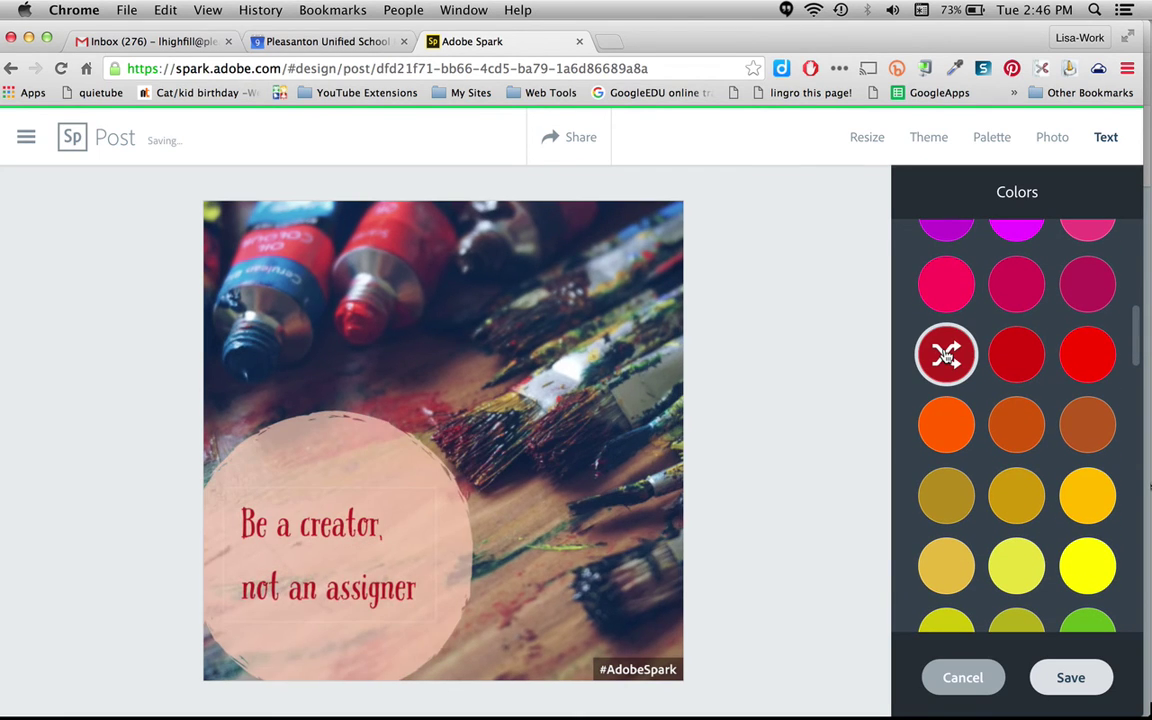
Choose white text on a grey circle, preview it, and save the colours.
scroll(946, 357, up, 4)
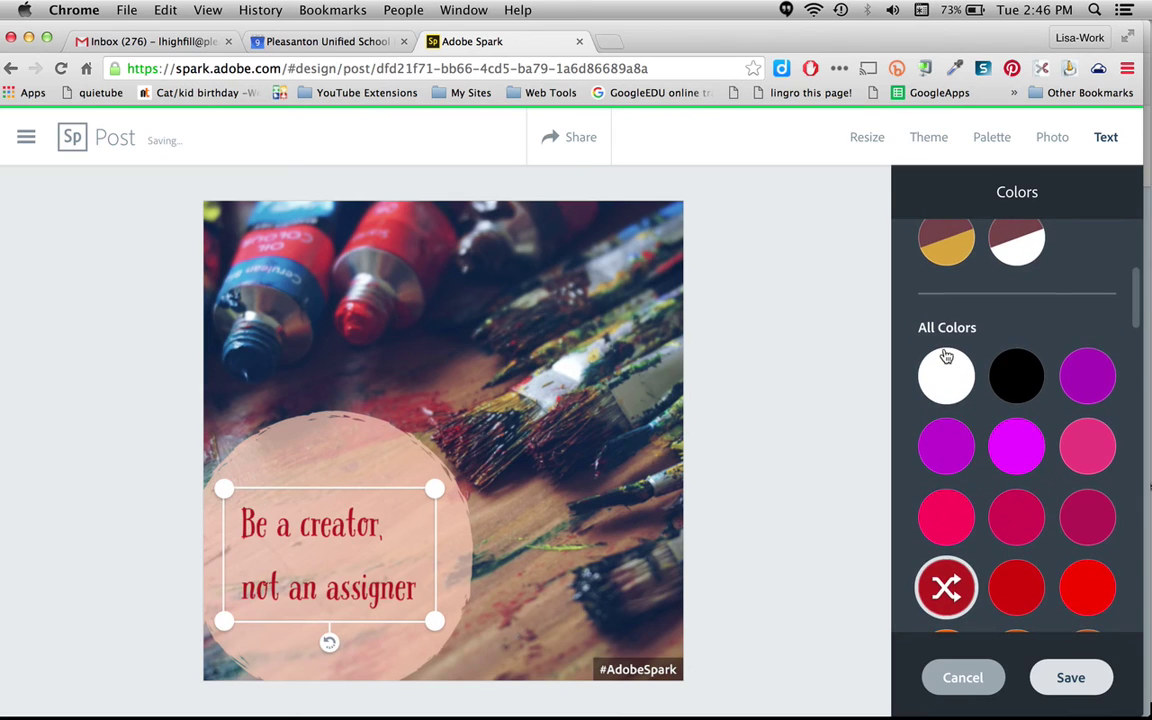
scroll(946, 357, down, 2)
click(947, 360)
scroll(947, 360, up, 3)
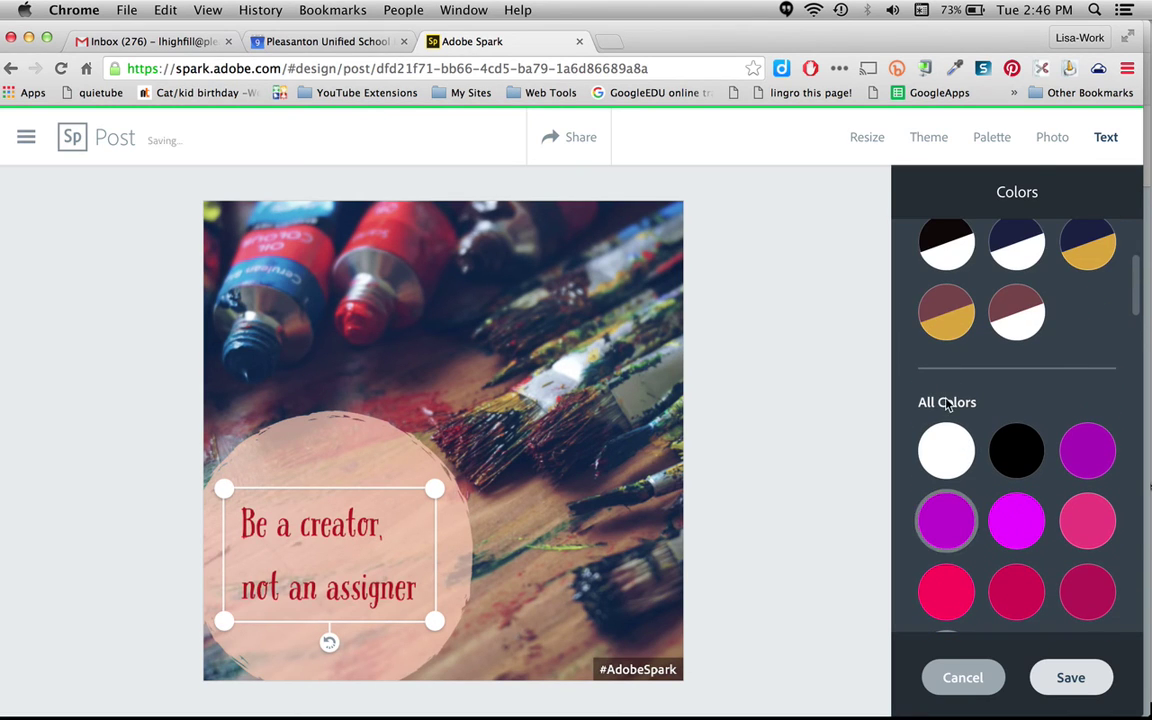
click(950, 456)
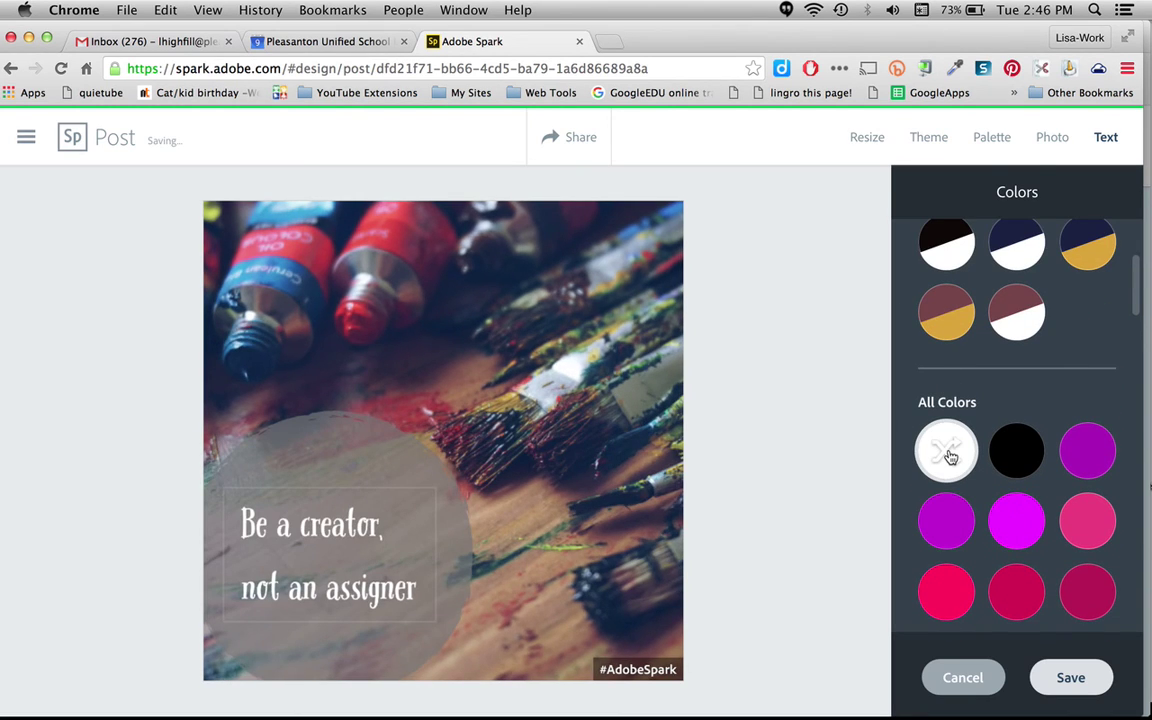
click(650, 480)
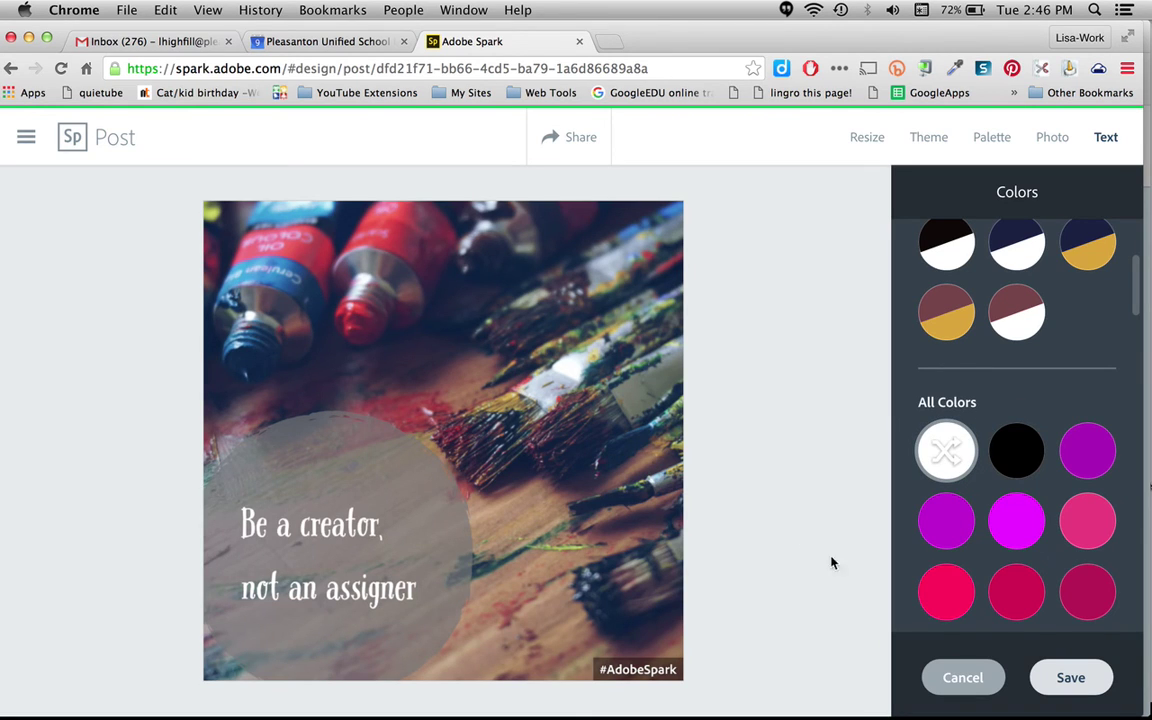
click(1087, 680)
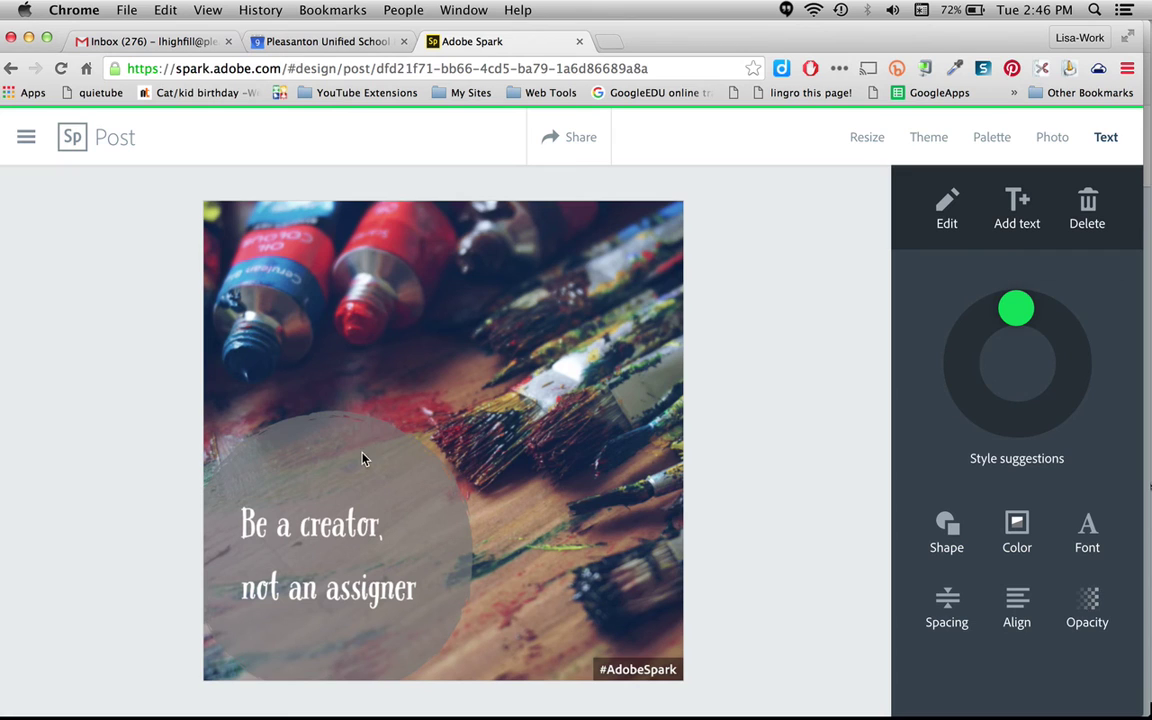
Move the quote and grey circle up and right, enlarge them, and fine-tune the placement.
drag(338, 484, 369, 428)
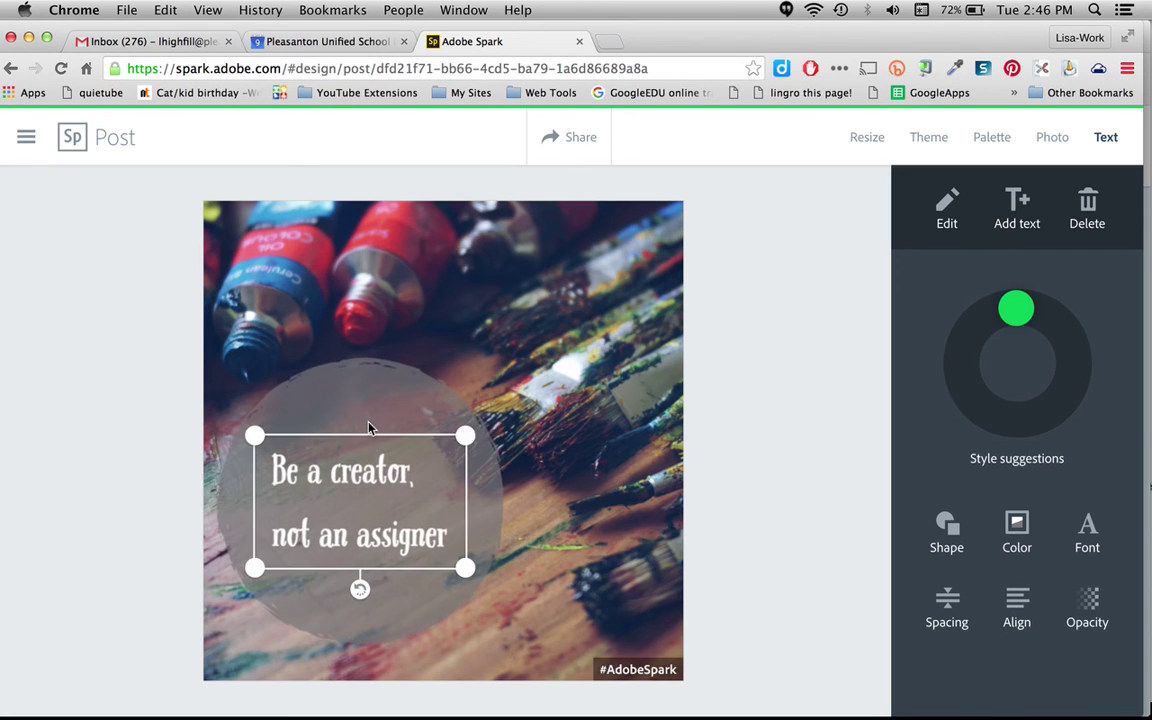
drag(465, 427, 524, 385)
click(403, 389)
mouse_move(403, 389)
mouse_down()
mouse_move(391, 399)
mouse_move(411, 373)
mouse_move(393, 391)
mouse_up()
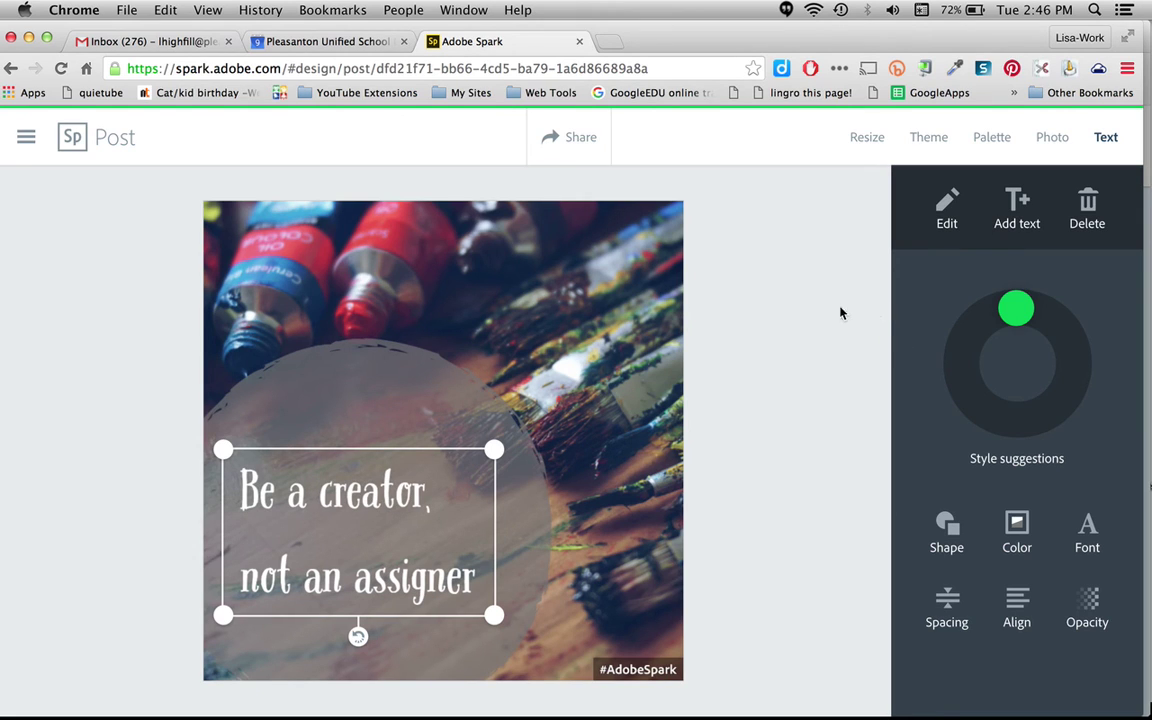
click(793, 304)
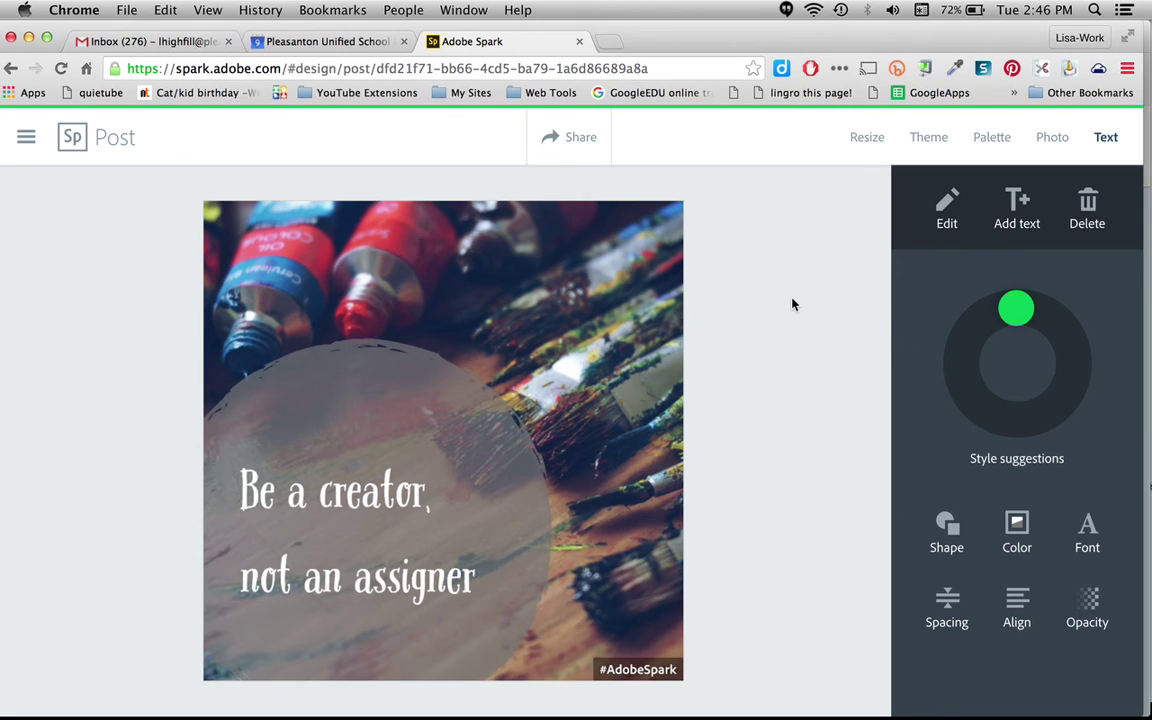
Scroll the photo filters and apply Marion to slightly darken the paint-brushes background.
click(989, 140)
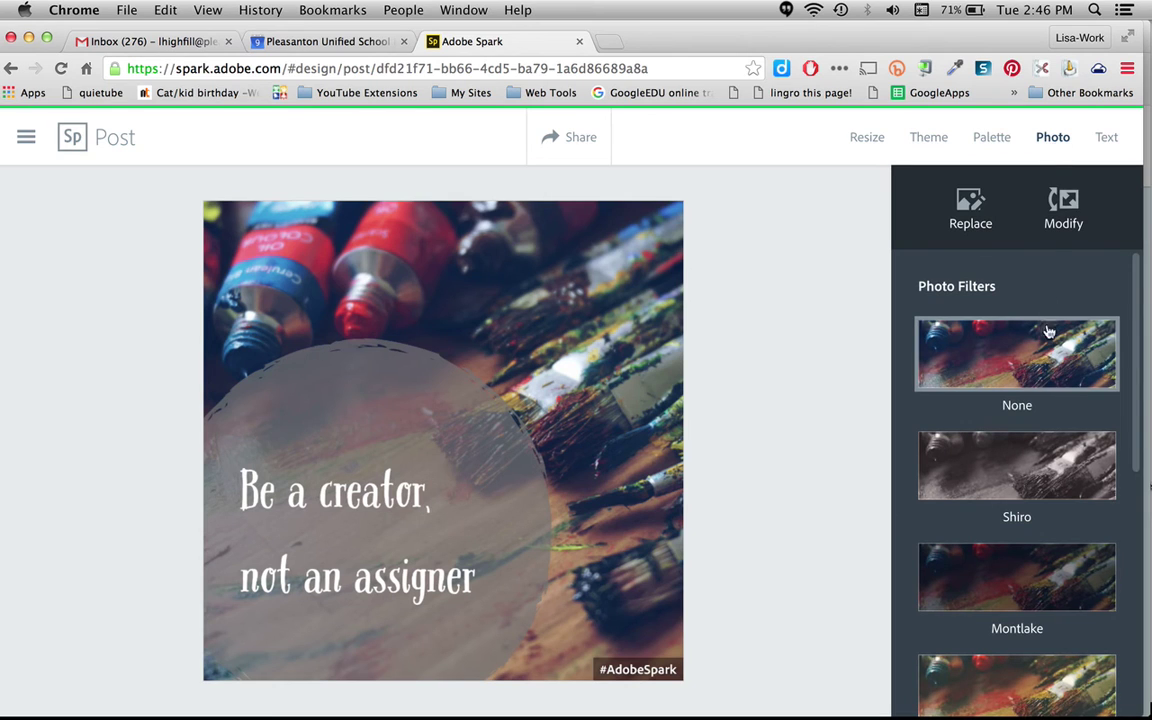
scroll(1066, 451, down, 6)
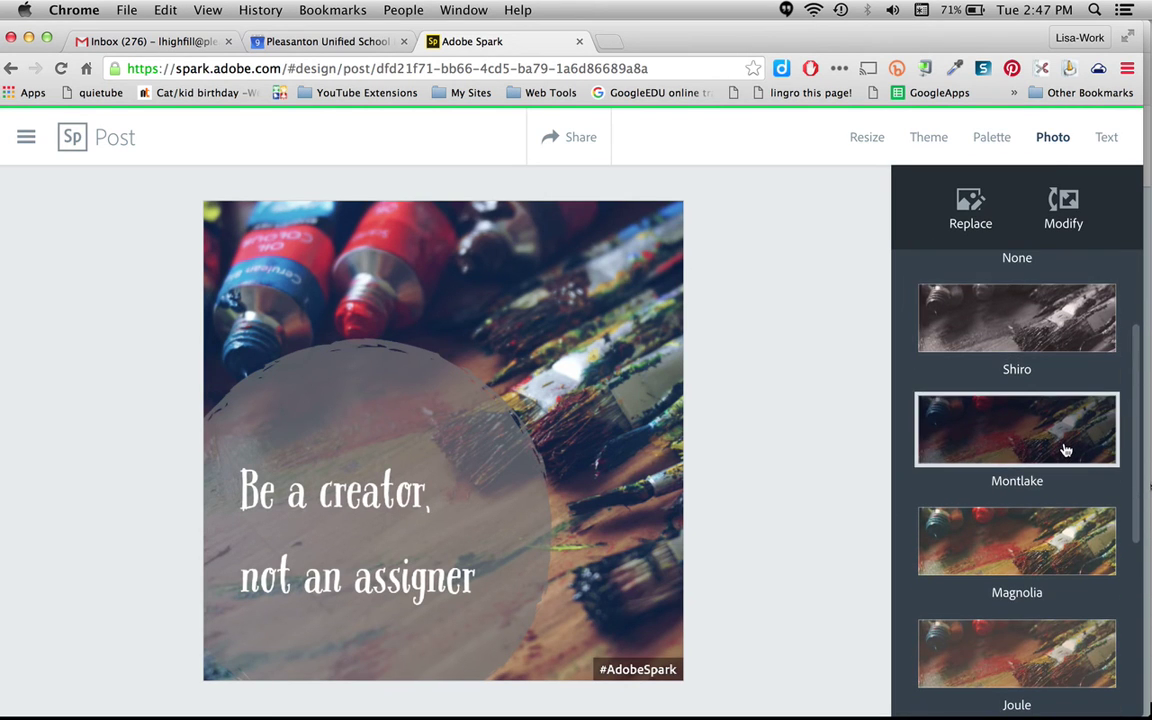
scroll(1066, 451, down, 3)
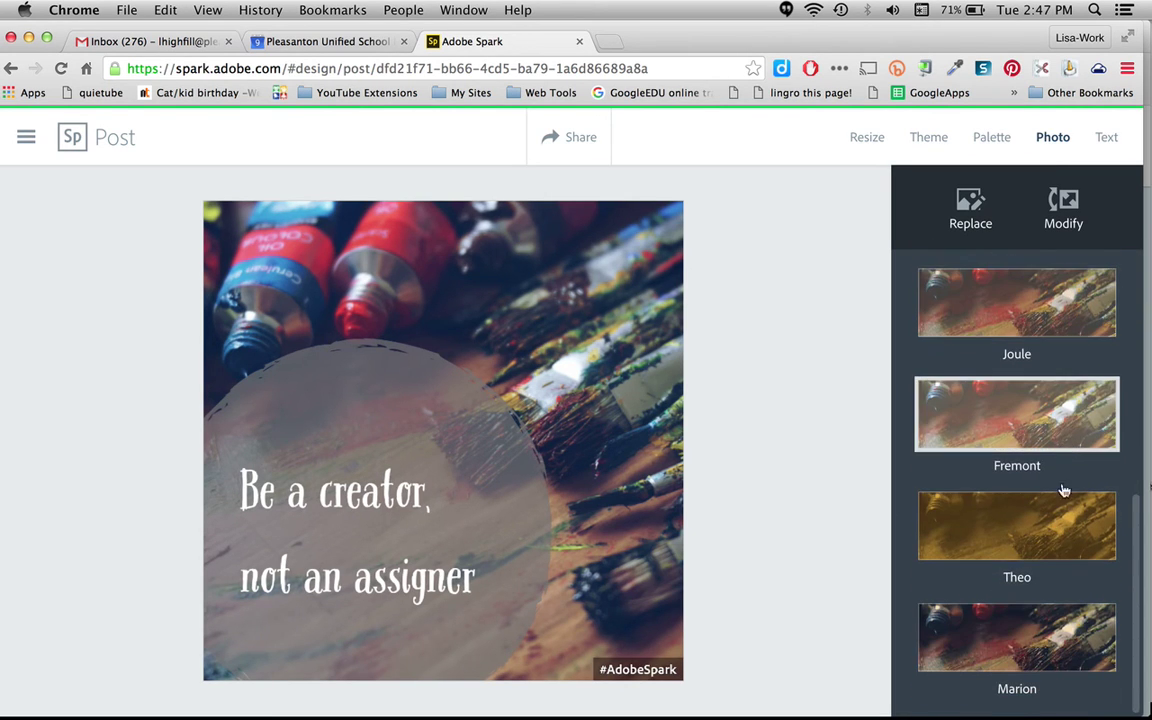
click(1054, 640)
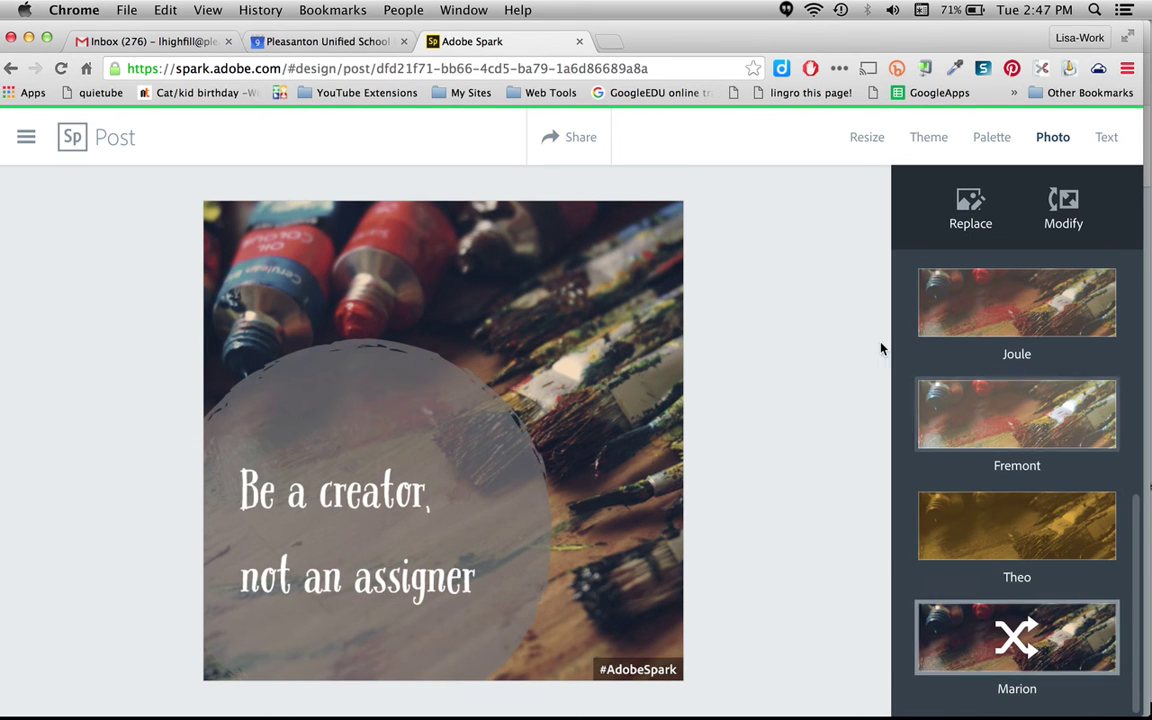
Save the post under the Education category and download it as Adobe Spark (1).jpg.
click(579, 144)
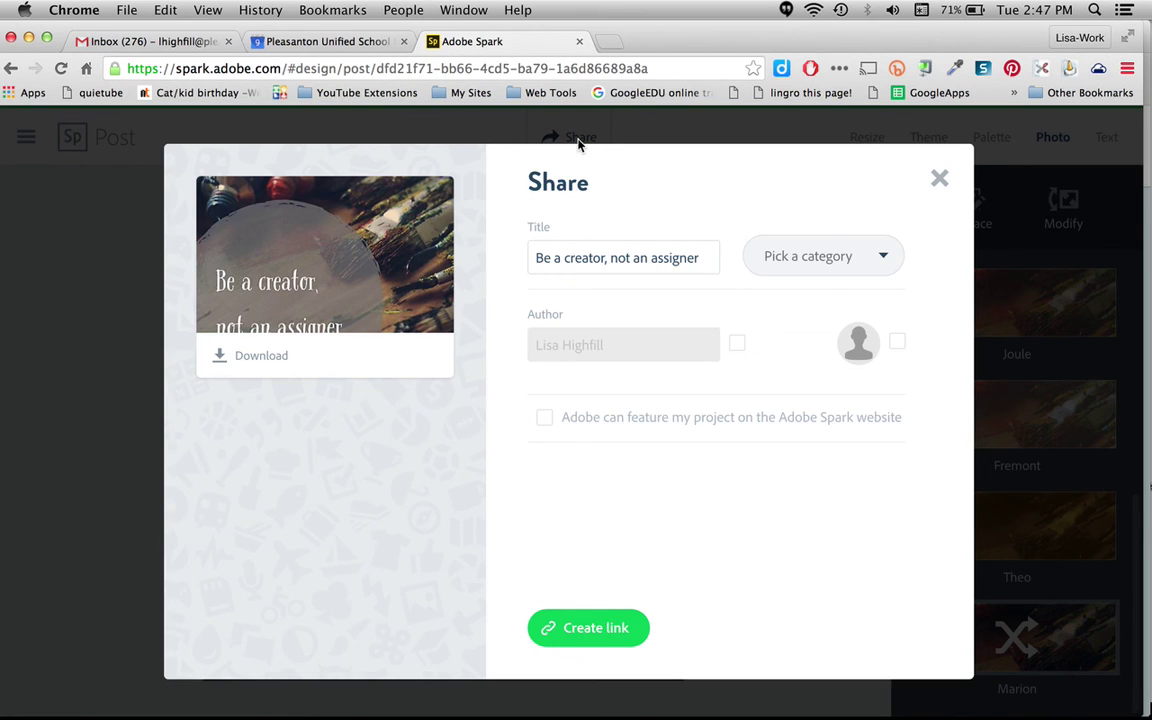
click(868, 257)
click(800, 308)
click(588, 635)
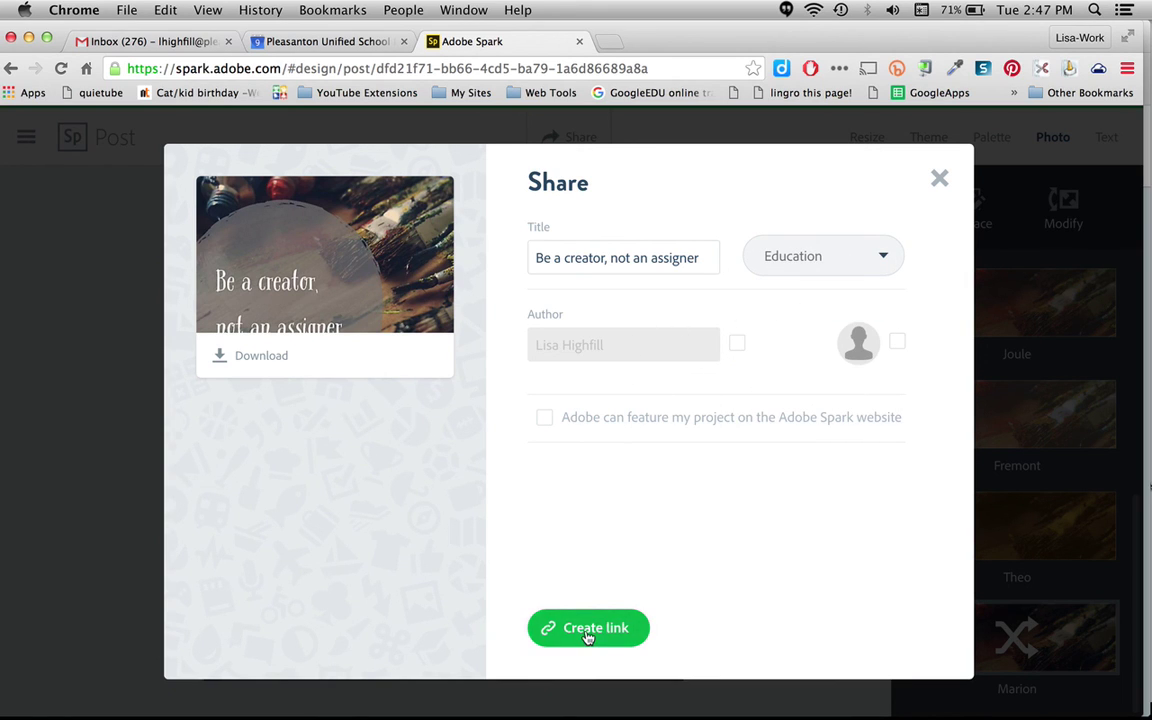
click(261, 357)
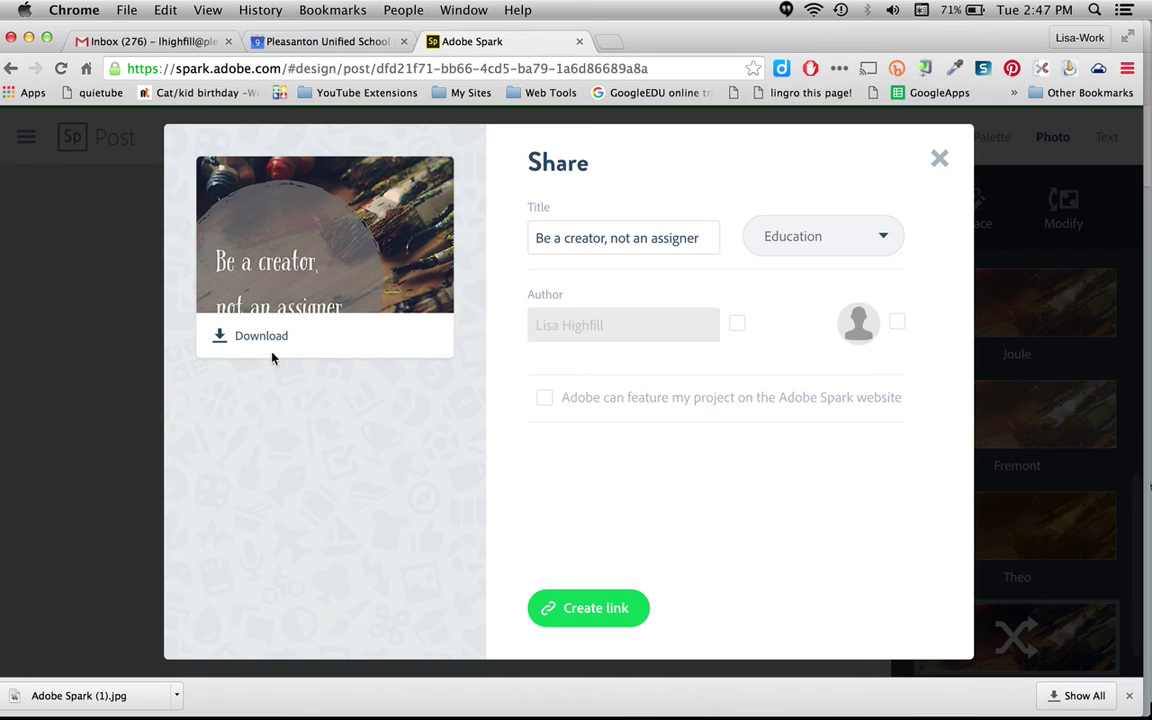
Create a spark.adobe.com shareable link for the post and select its full address.
click(595, 610)
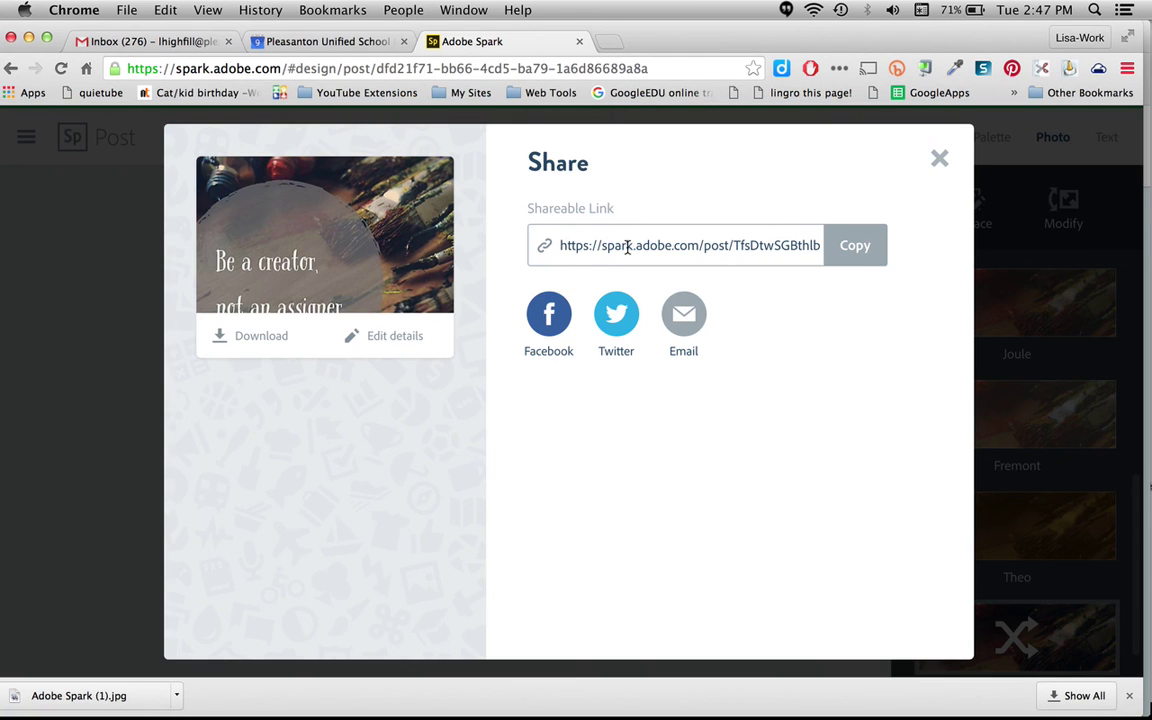
click(628, 248)
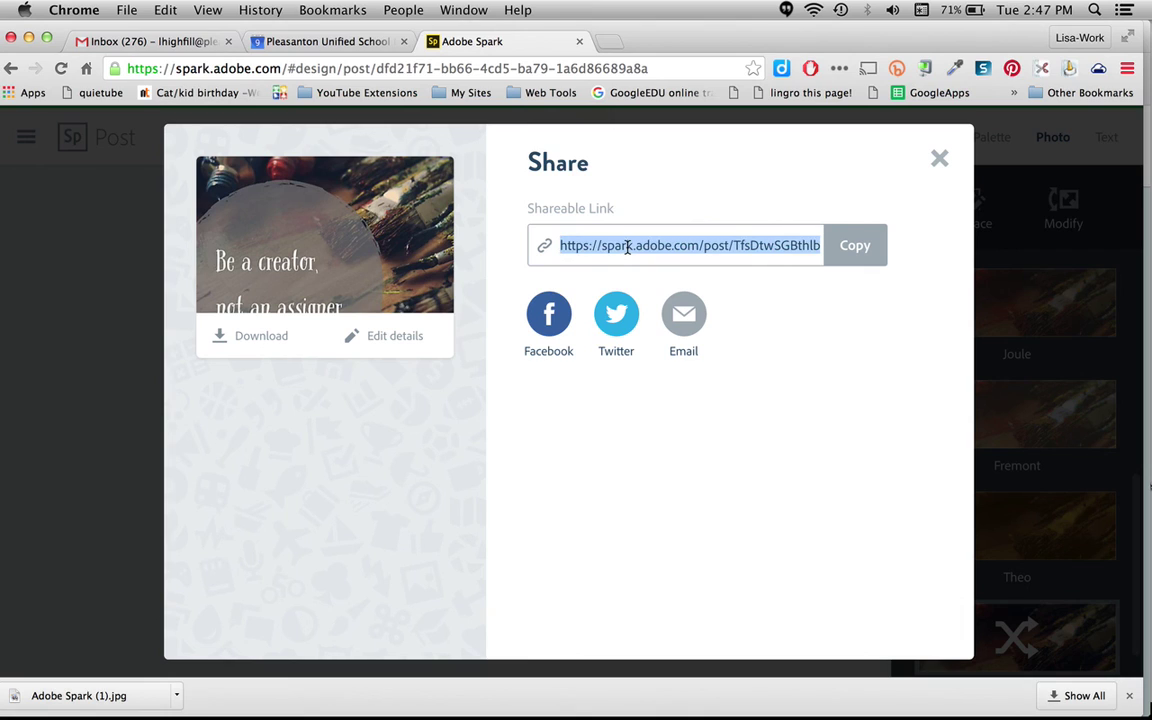